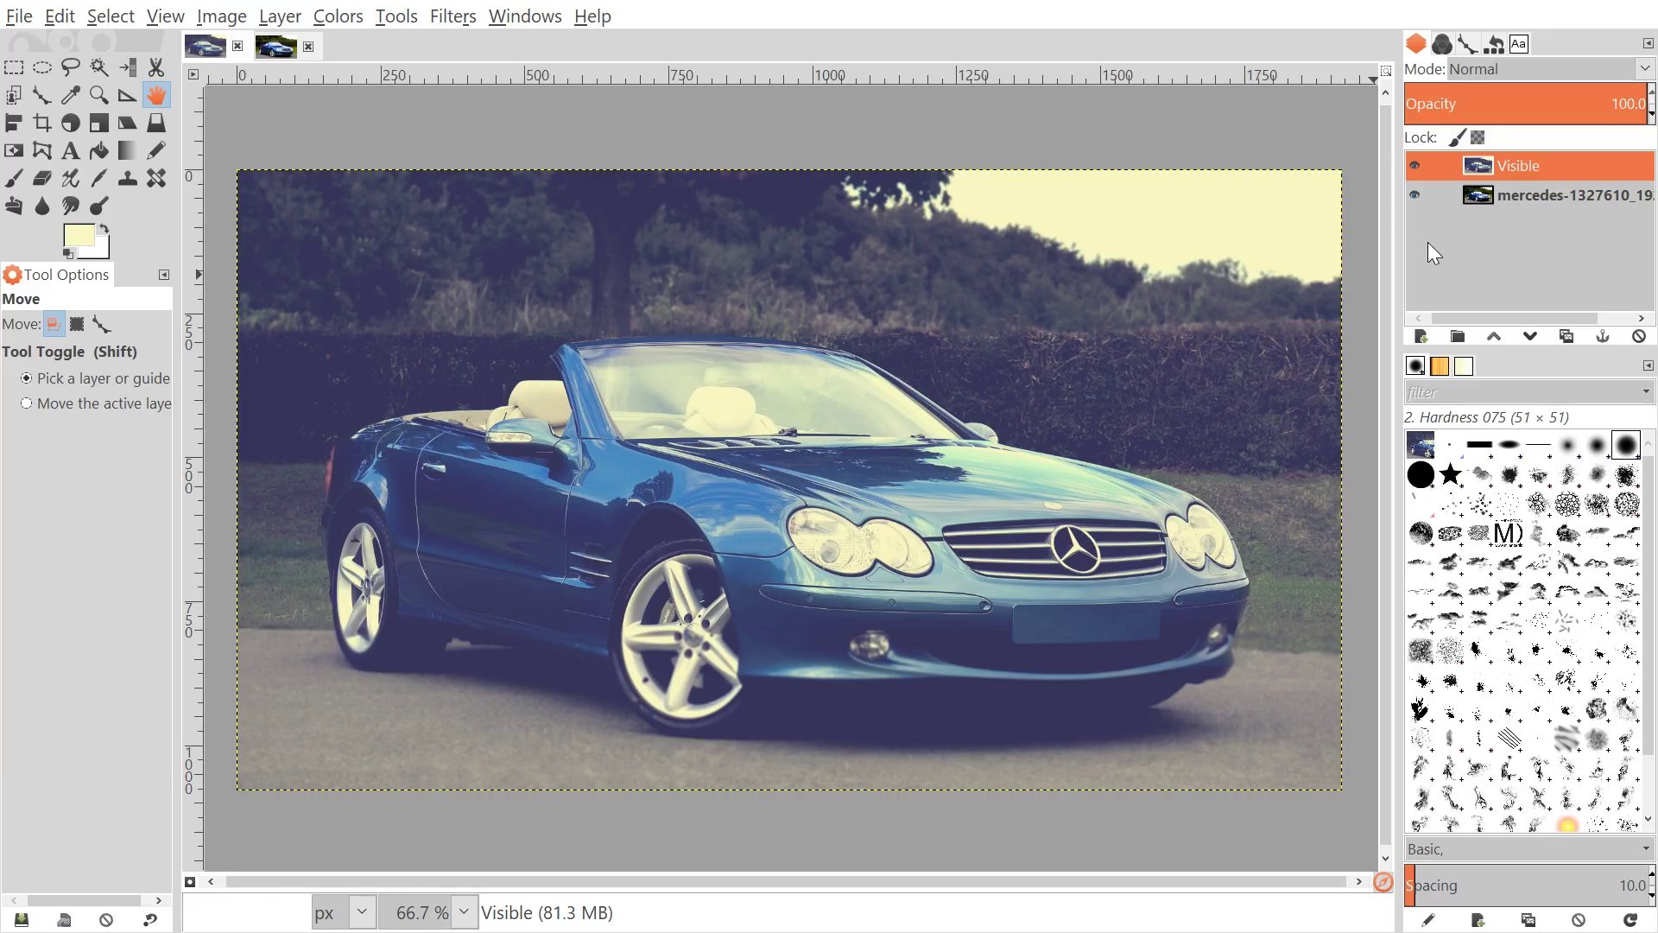
# - Toggle the finished layer off and on to compare, then switch to the unedited car photo
pyautogui.click(1414, 166)
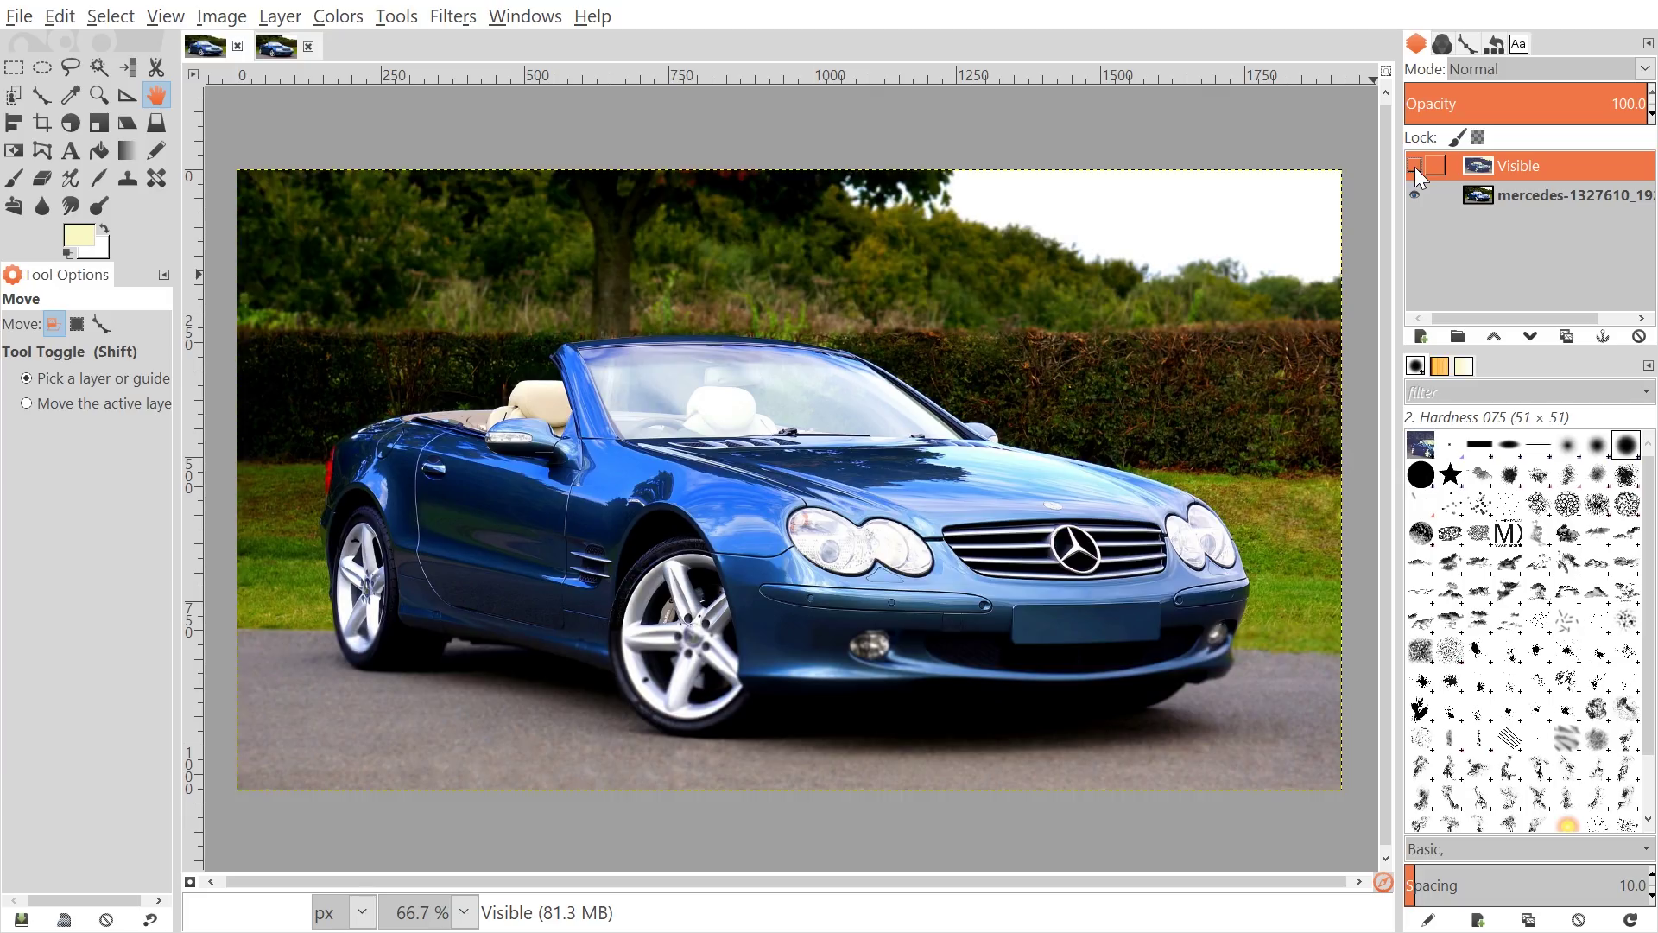
pyautogui.click(1414, 166)
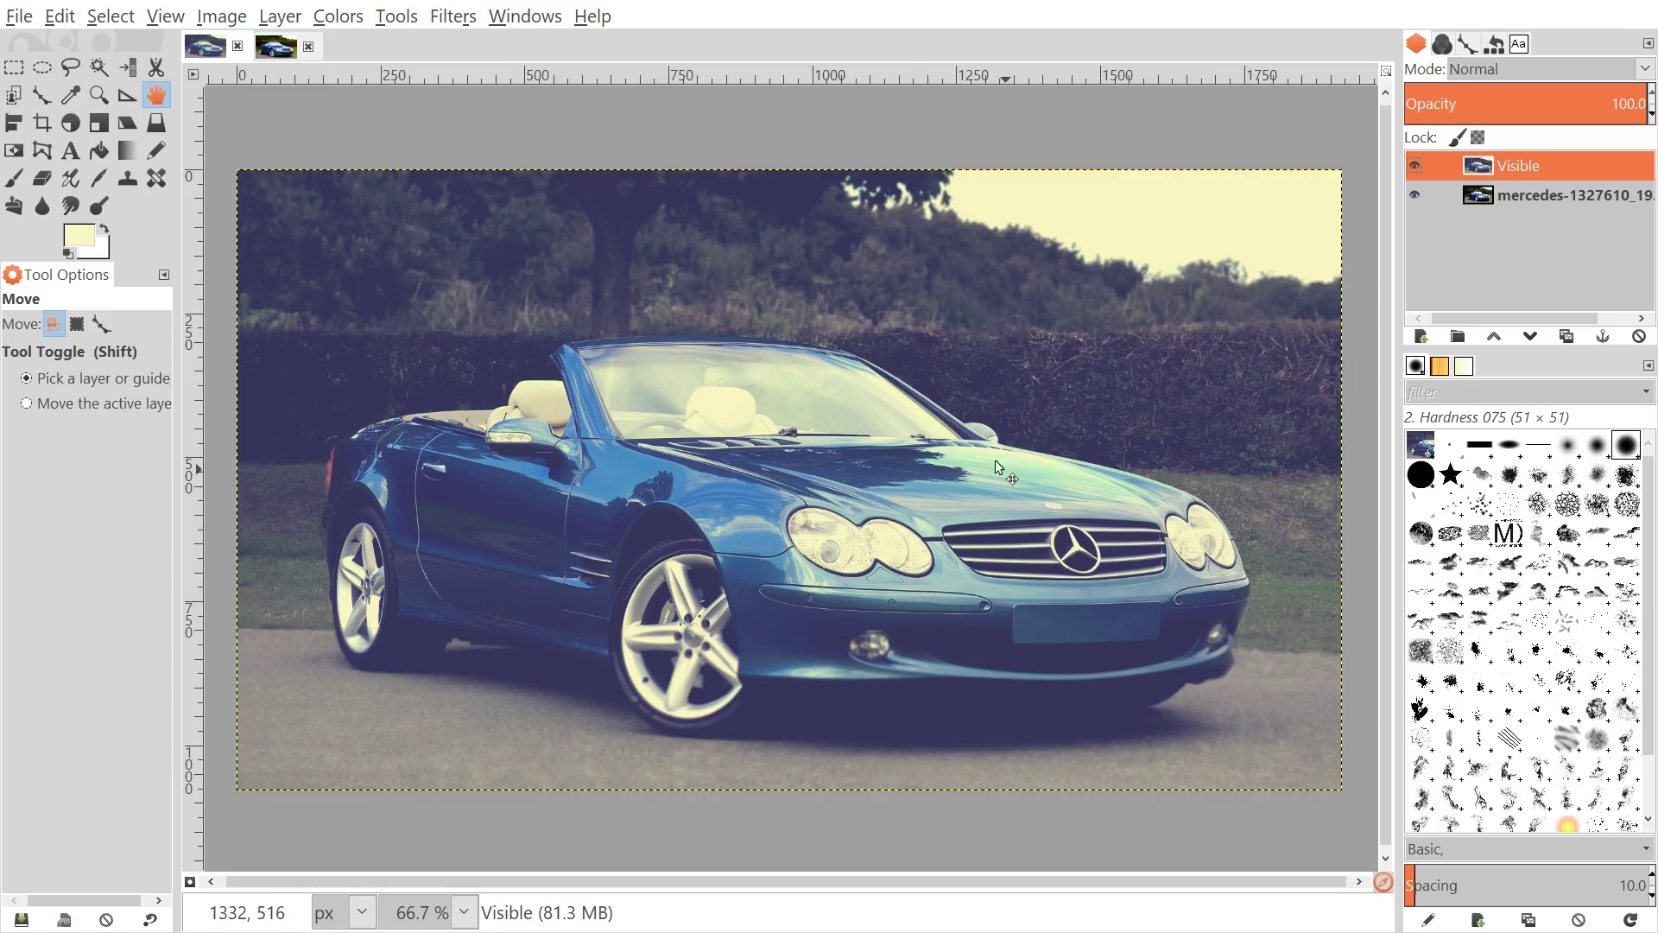
pyautogui.click(273, 46)
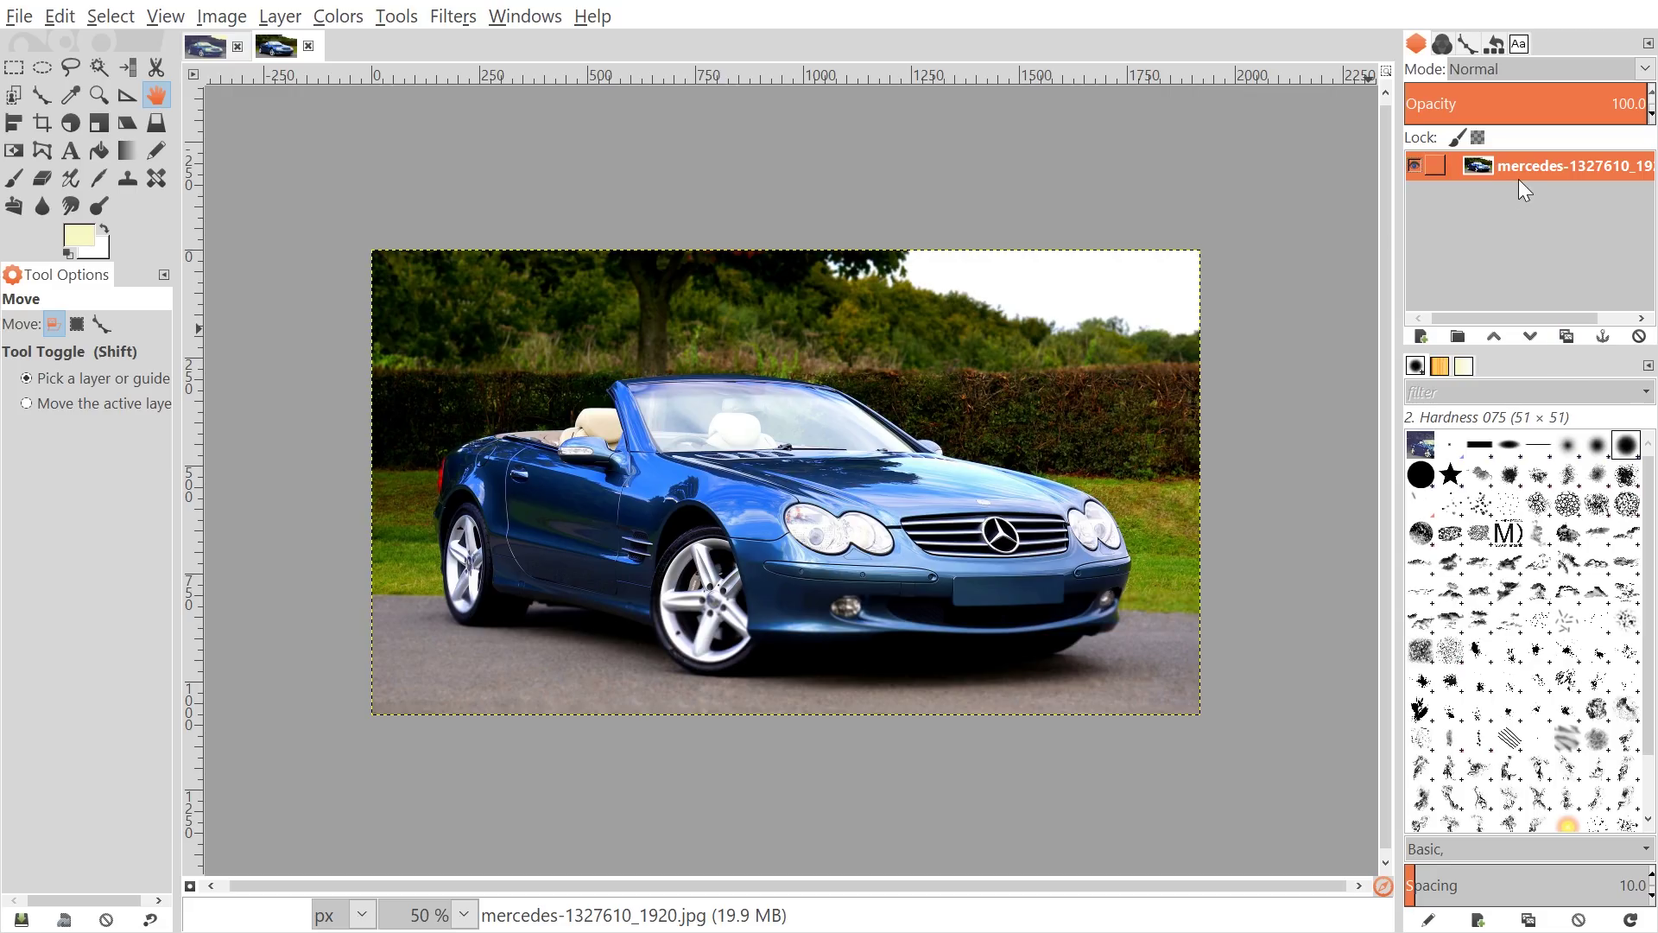
# - Duplicate the car photo layer and hide the original layer beneath the copy
pyautogui.click(1568, 337)
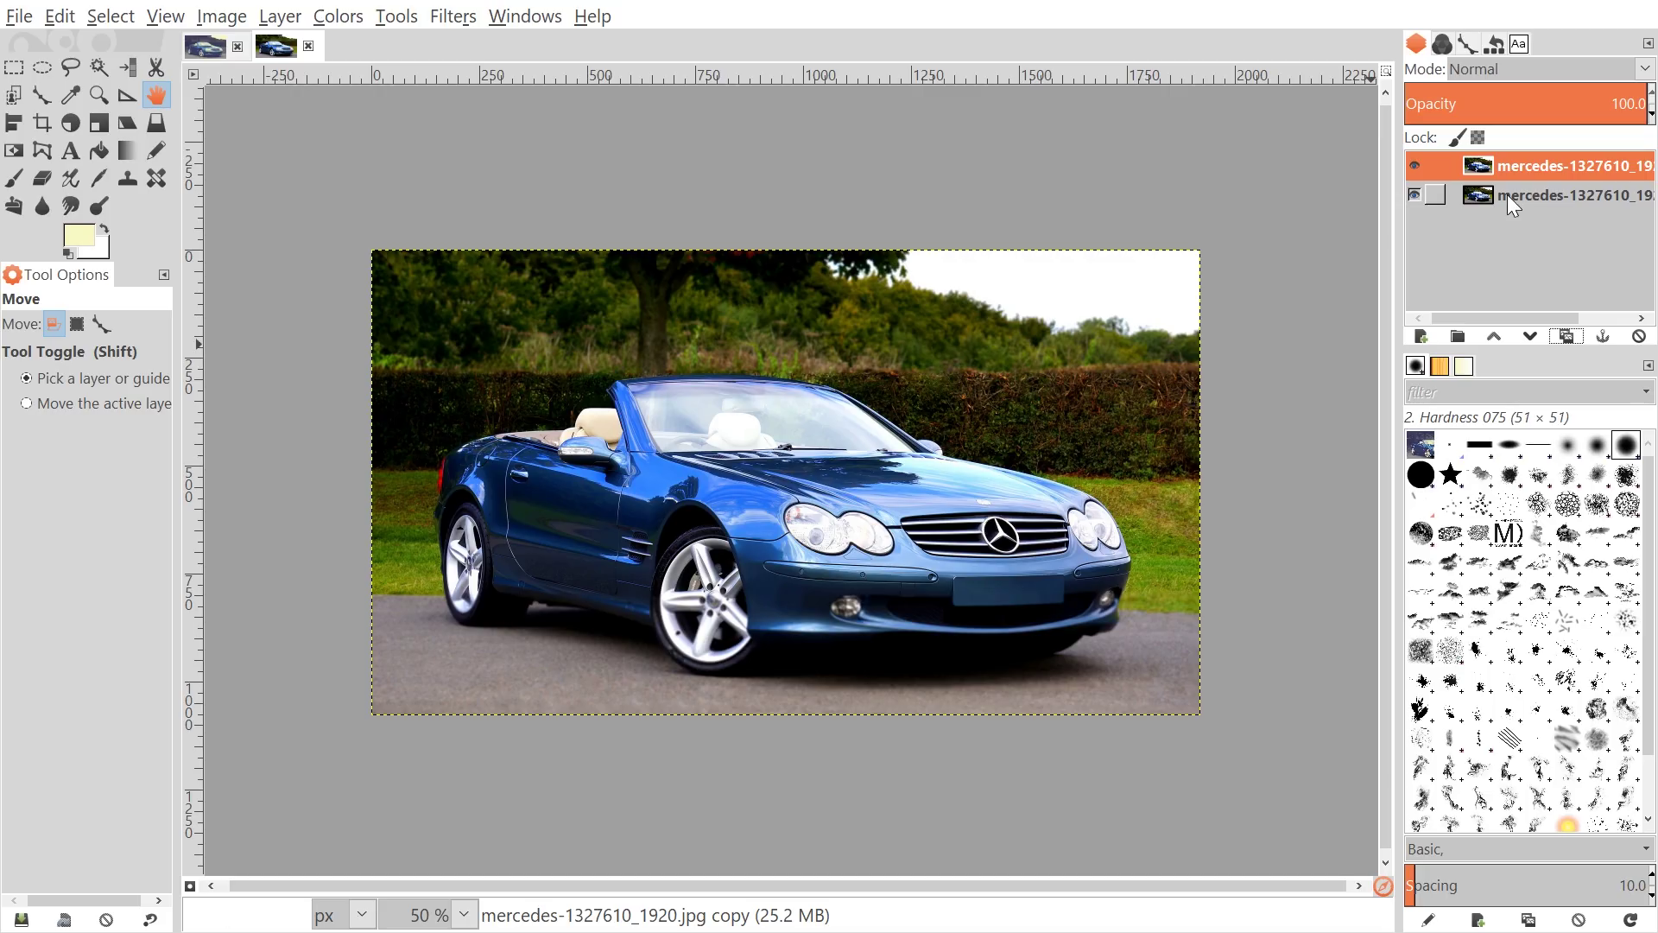
pyautogui.click(1415, 194)
# - In Curves, lift the black point up the left edge and add a lowered shadow point
pyautogui.click(333, 17)
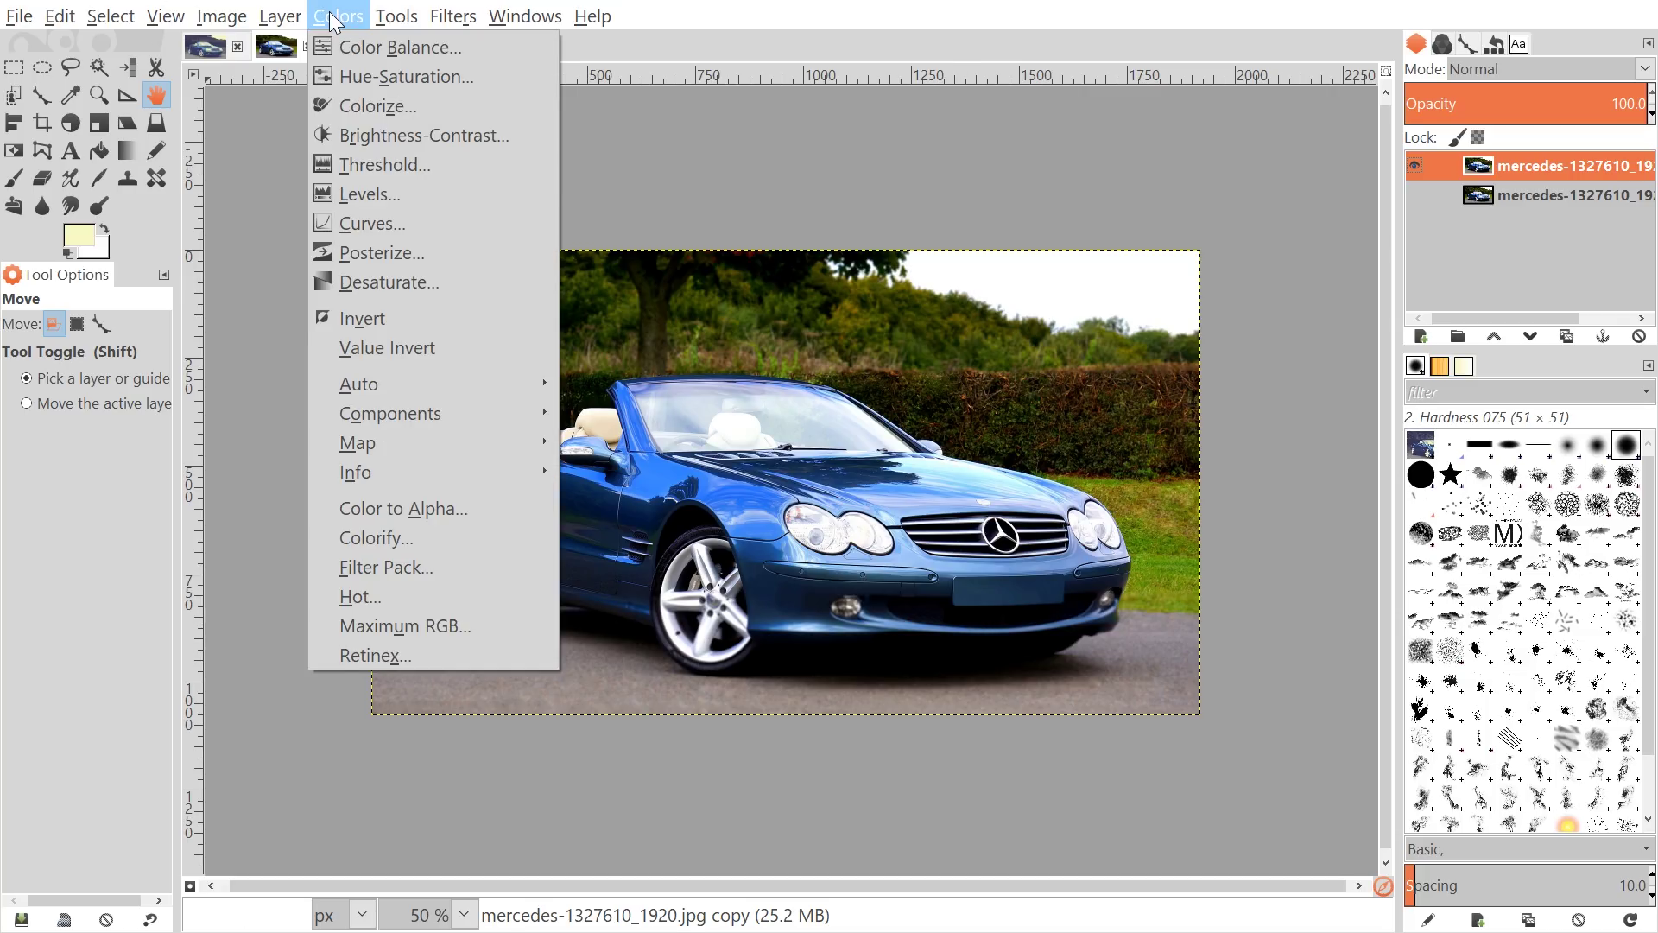
pyautogui.click(377, 222)
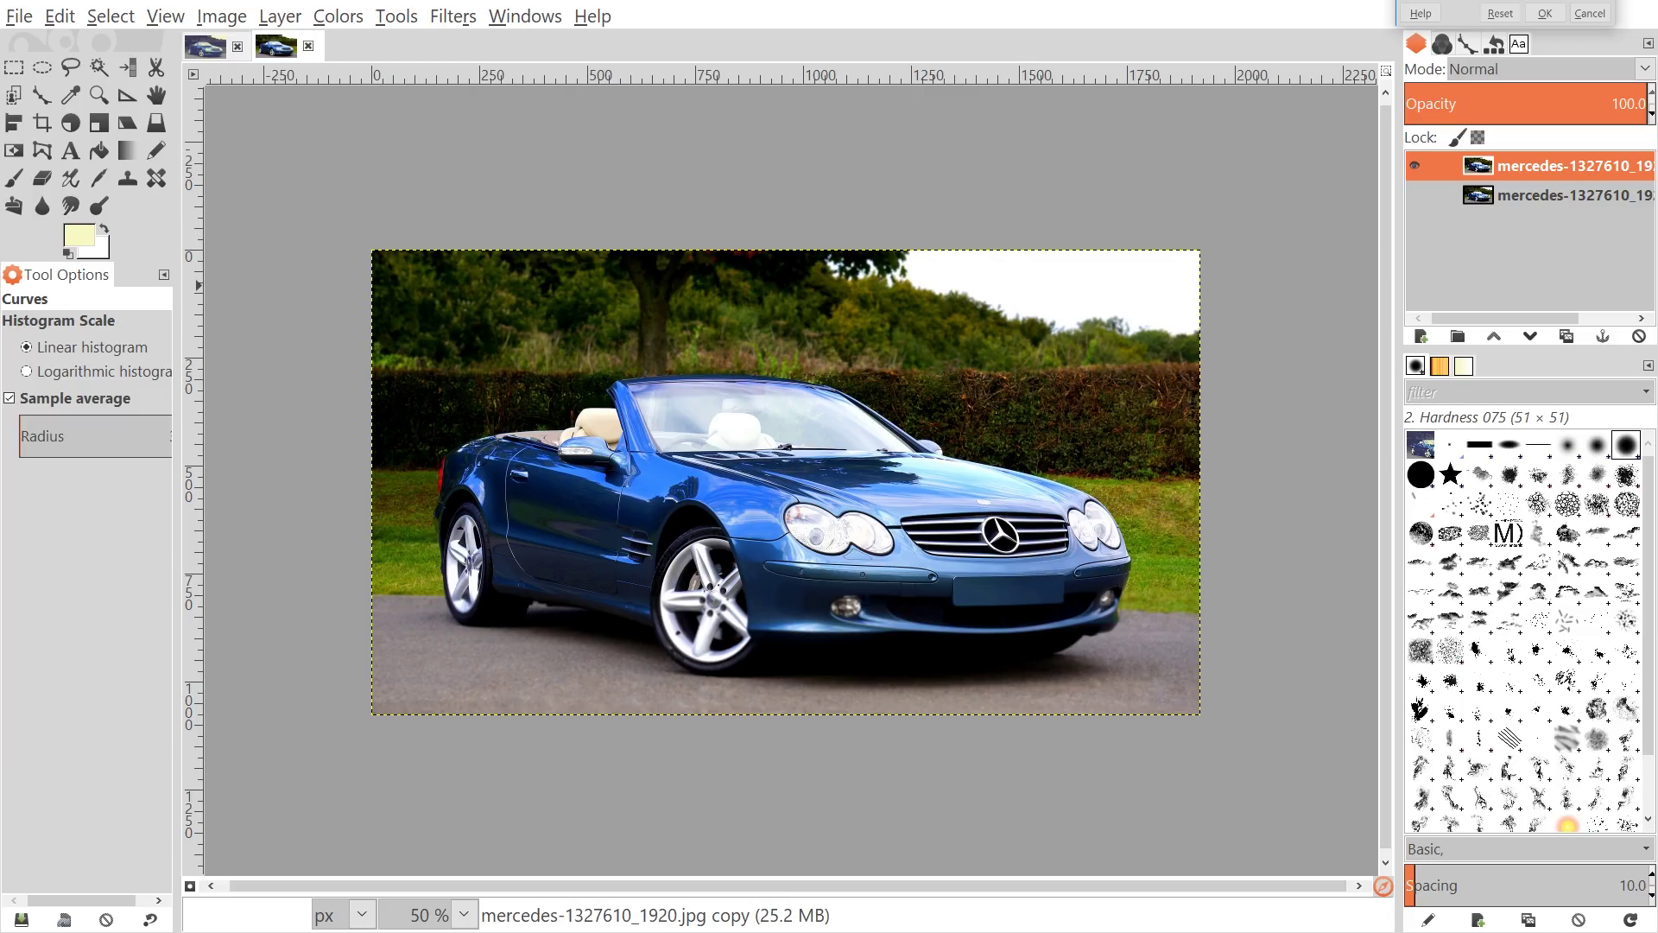
pyautogui.moveTo(1038, 283); pyautogui.dragTo(950, 201)
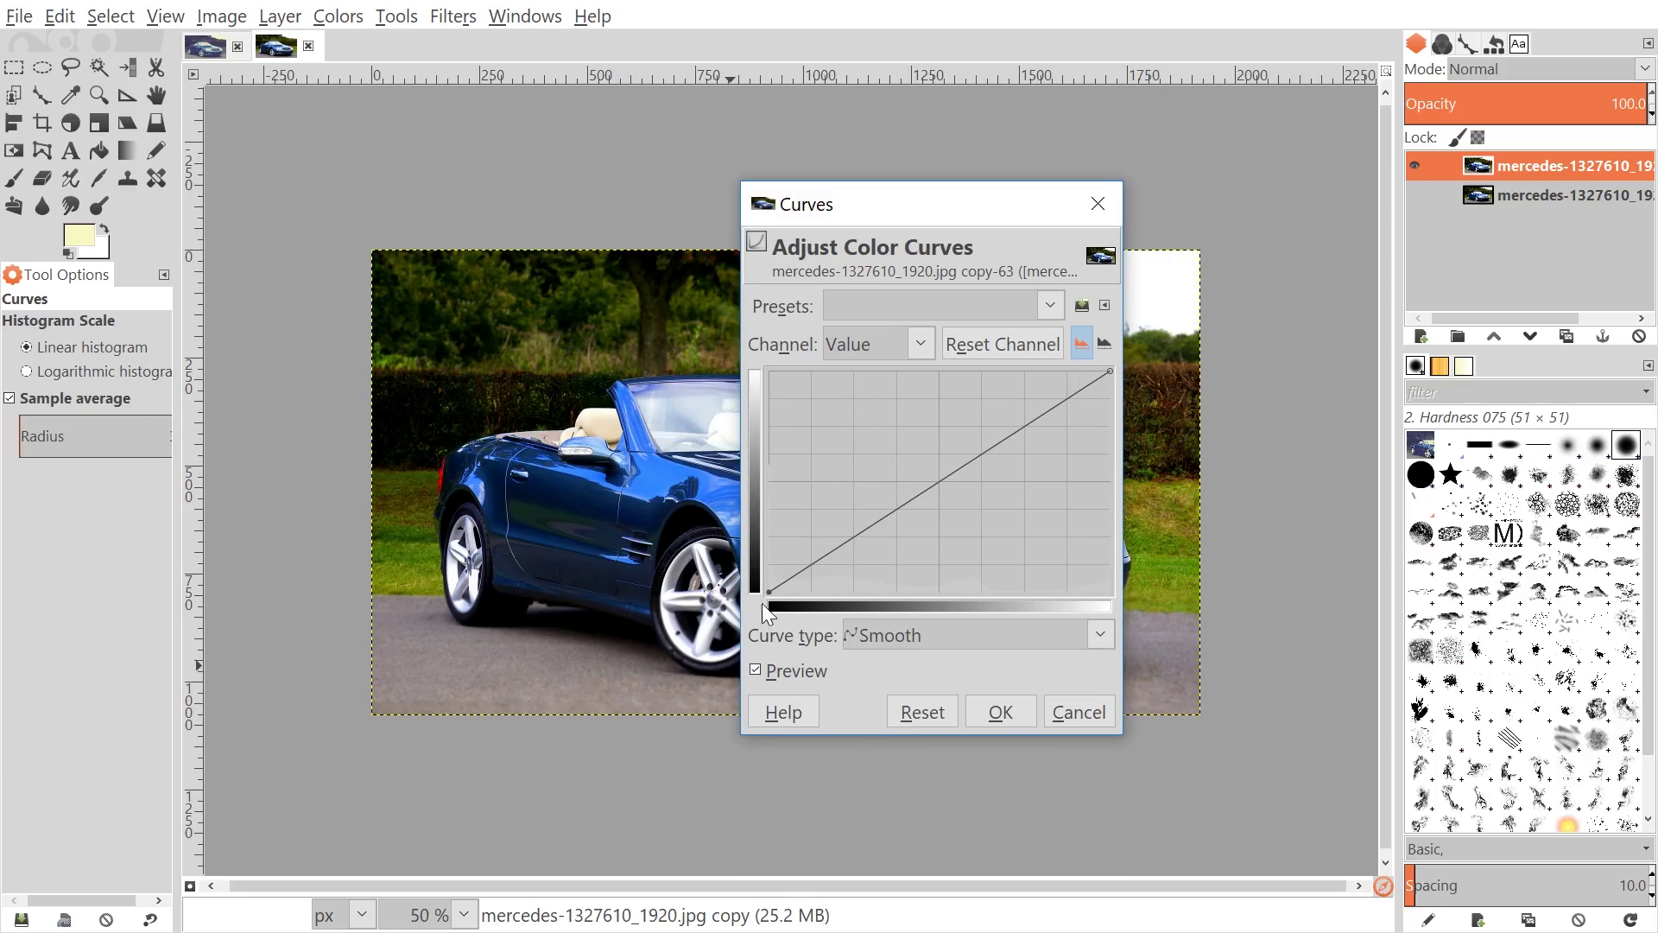
pyautogui.click(766, 595)
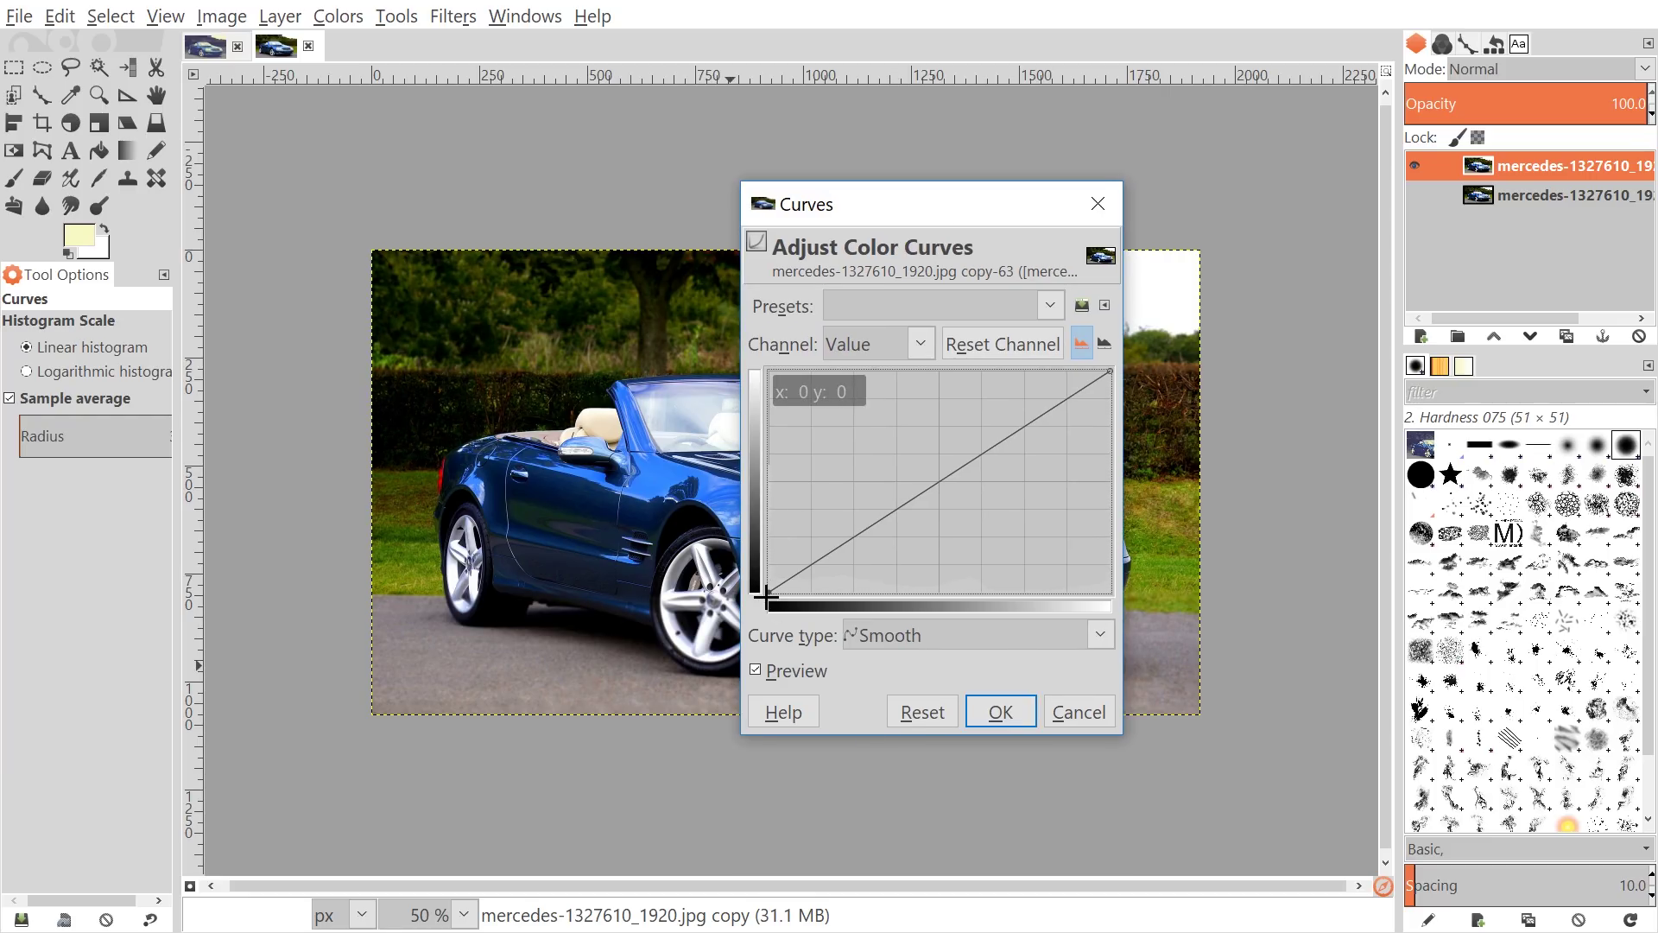
pyautogui.moveTo(766, 595); pyautogui.dragTo(759, 571)
pyautogui.moveTo(942, 205); pyautogui.dragTo(1293, 205)
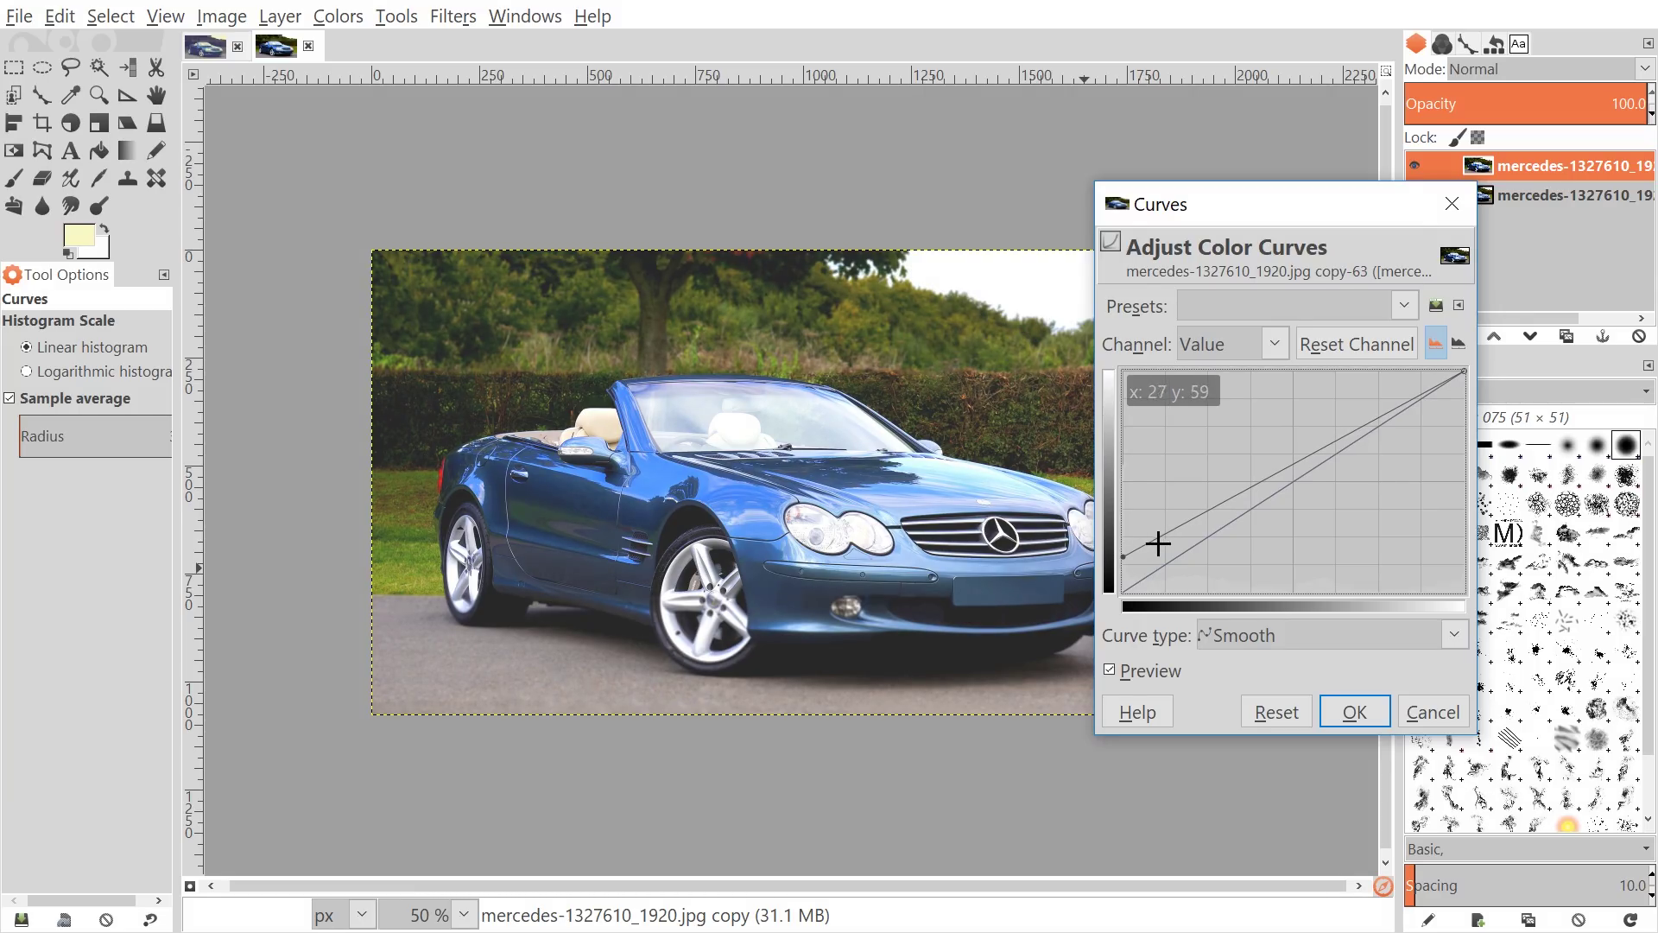
pyautogui.moveTo(1158, 542); pyautogui.dragTo(1168, 552)
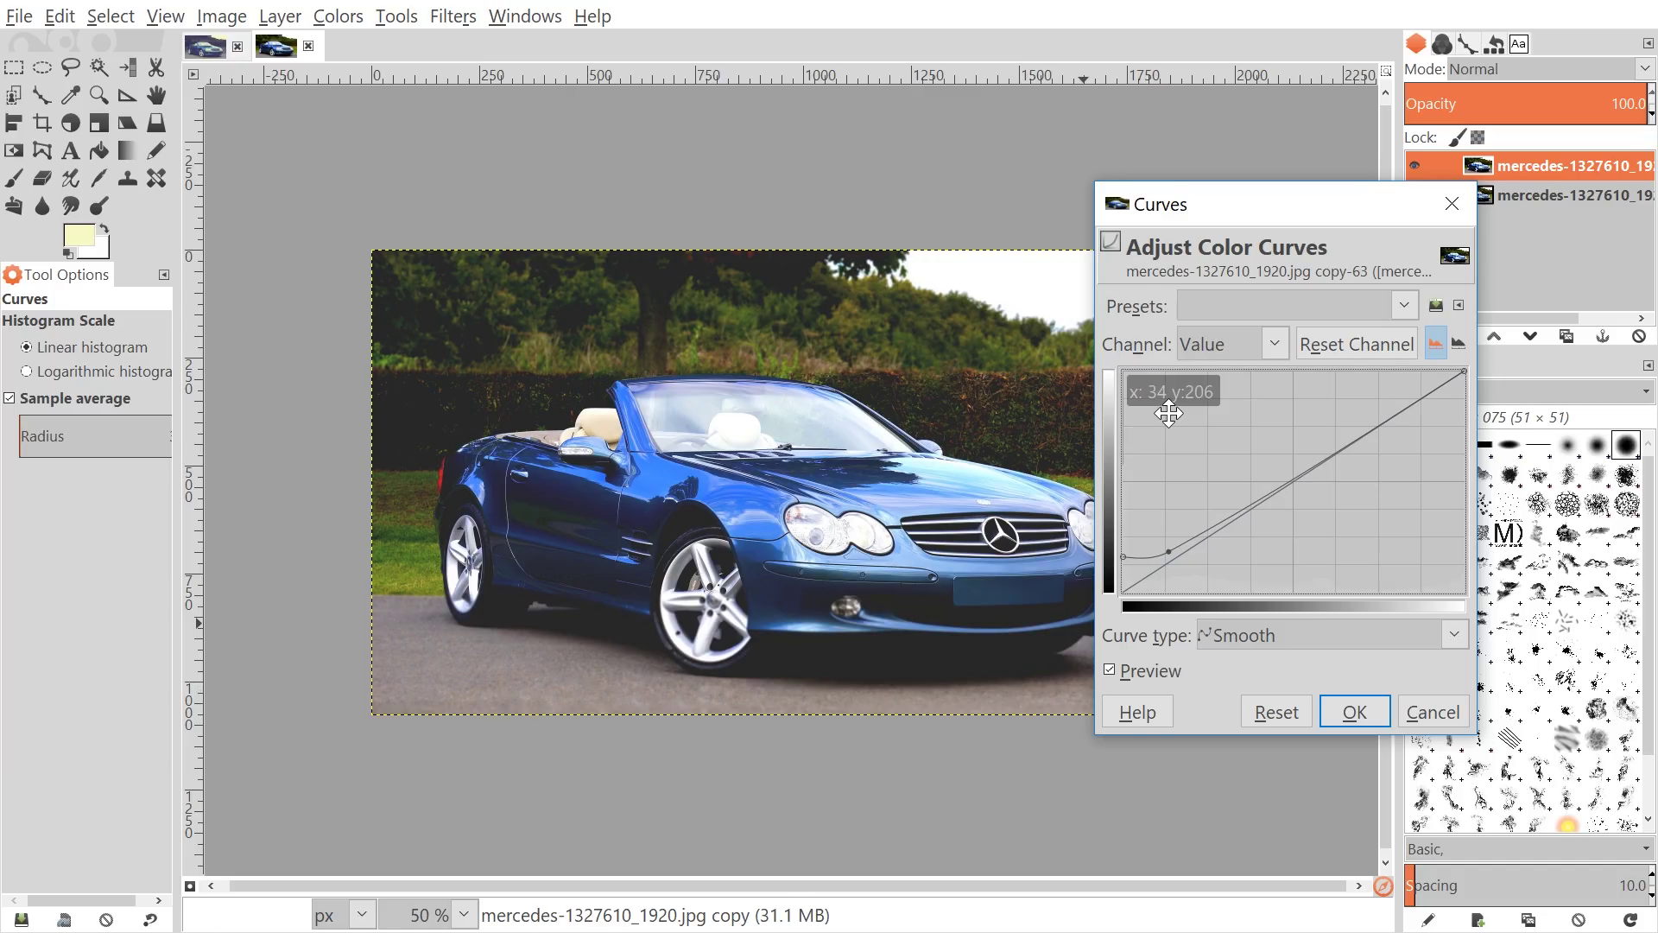
# - Add a highlight point just below the diagonal, compare with the preview, and apply the curve
pyautogui.click(1128, 670)
pyautogui.click(1128, 670)
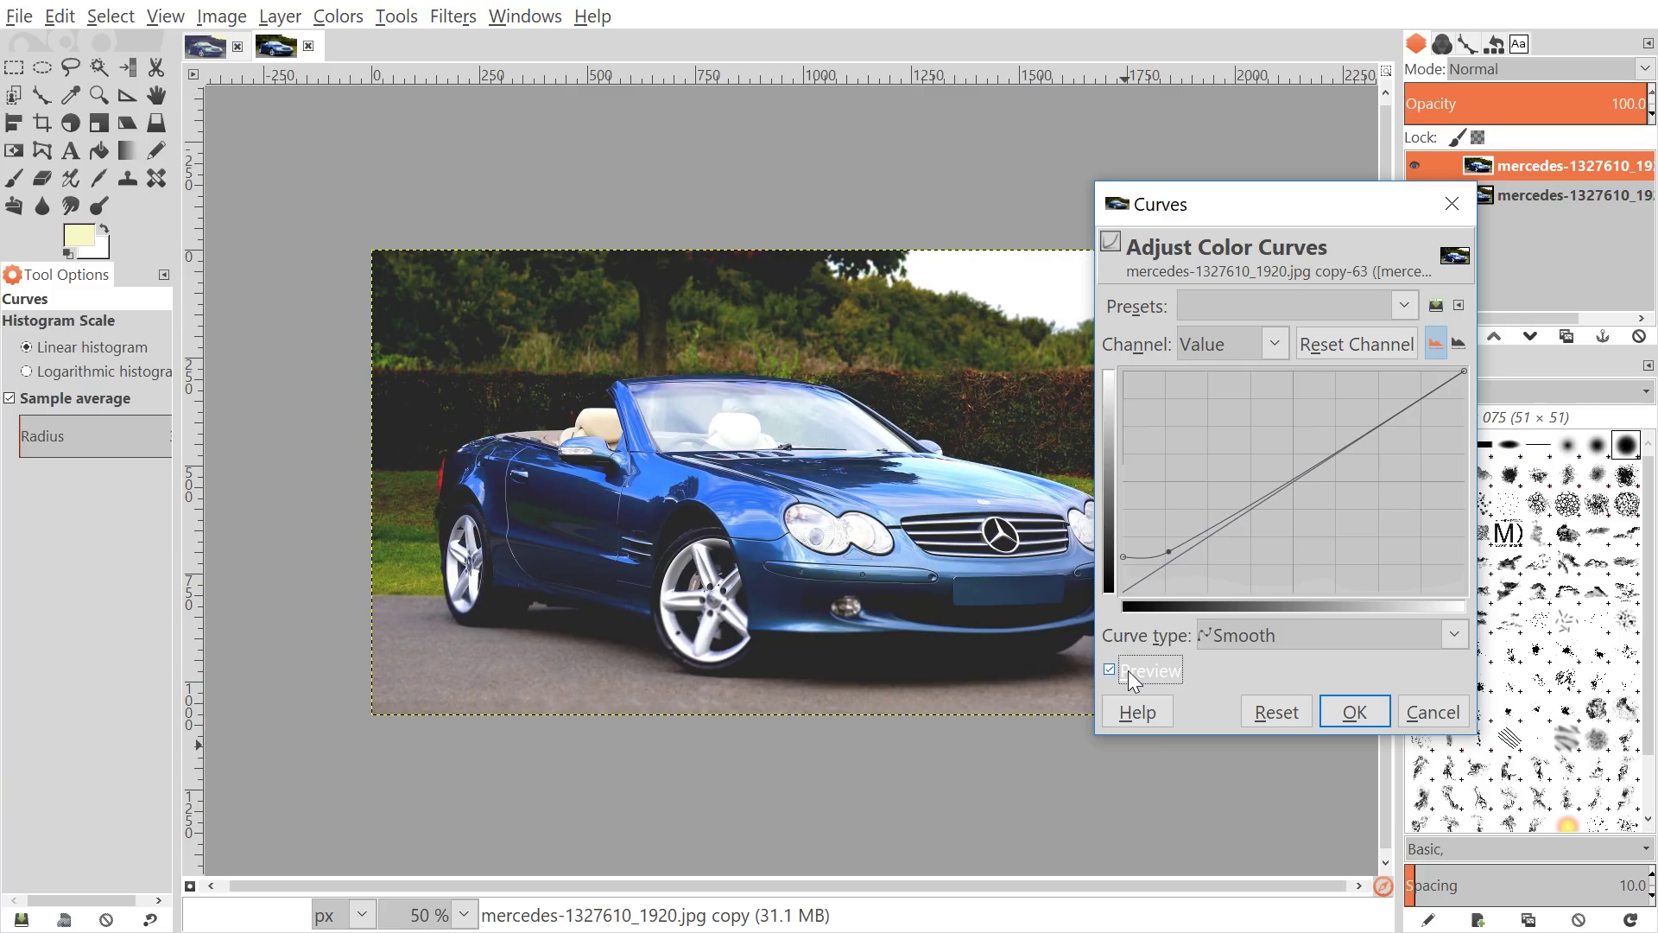
pyautogui.click(1127, 670)
pyautogui.click(1128, 670)
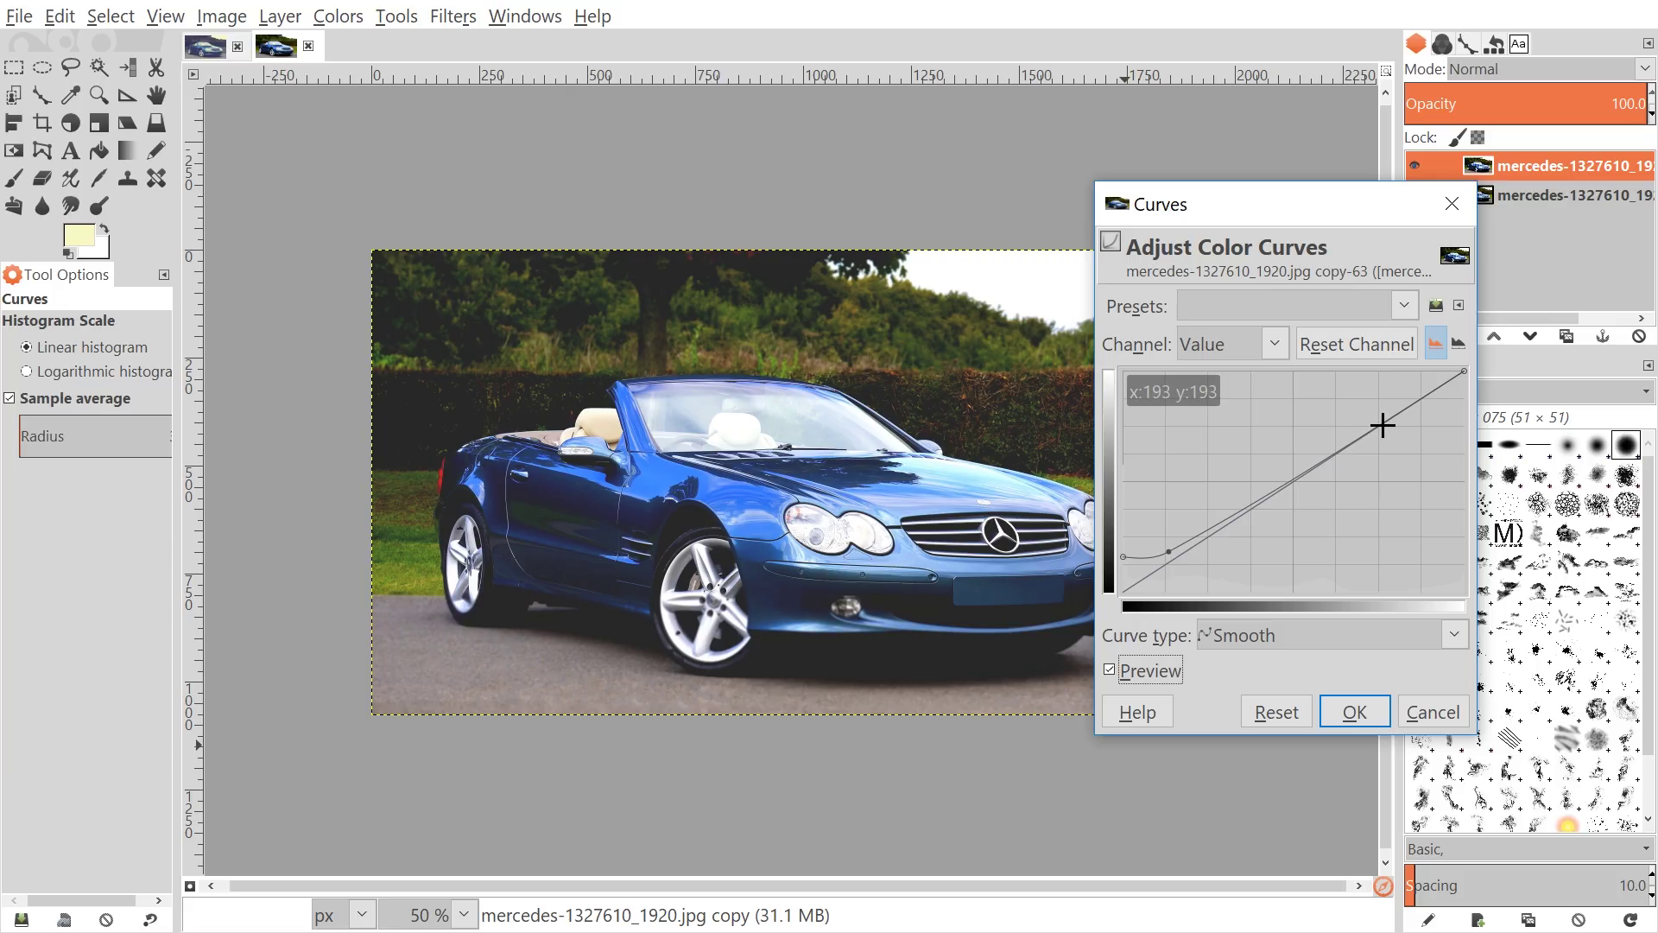
pyautogui.moveTo(1381, 422); pyautogui.dragTo(1396, 444)
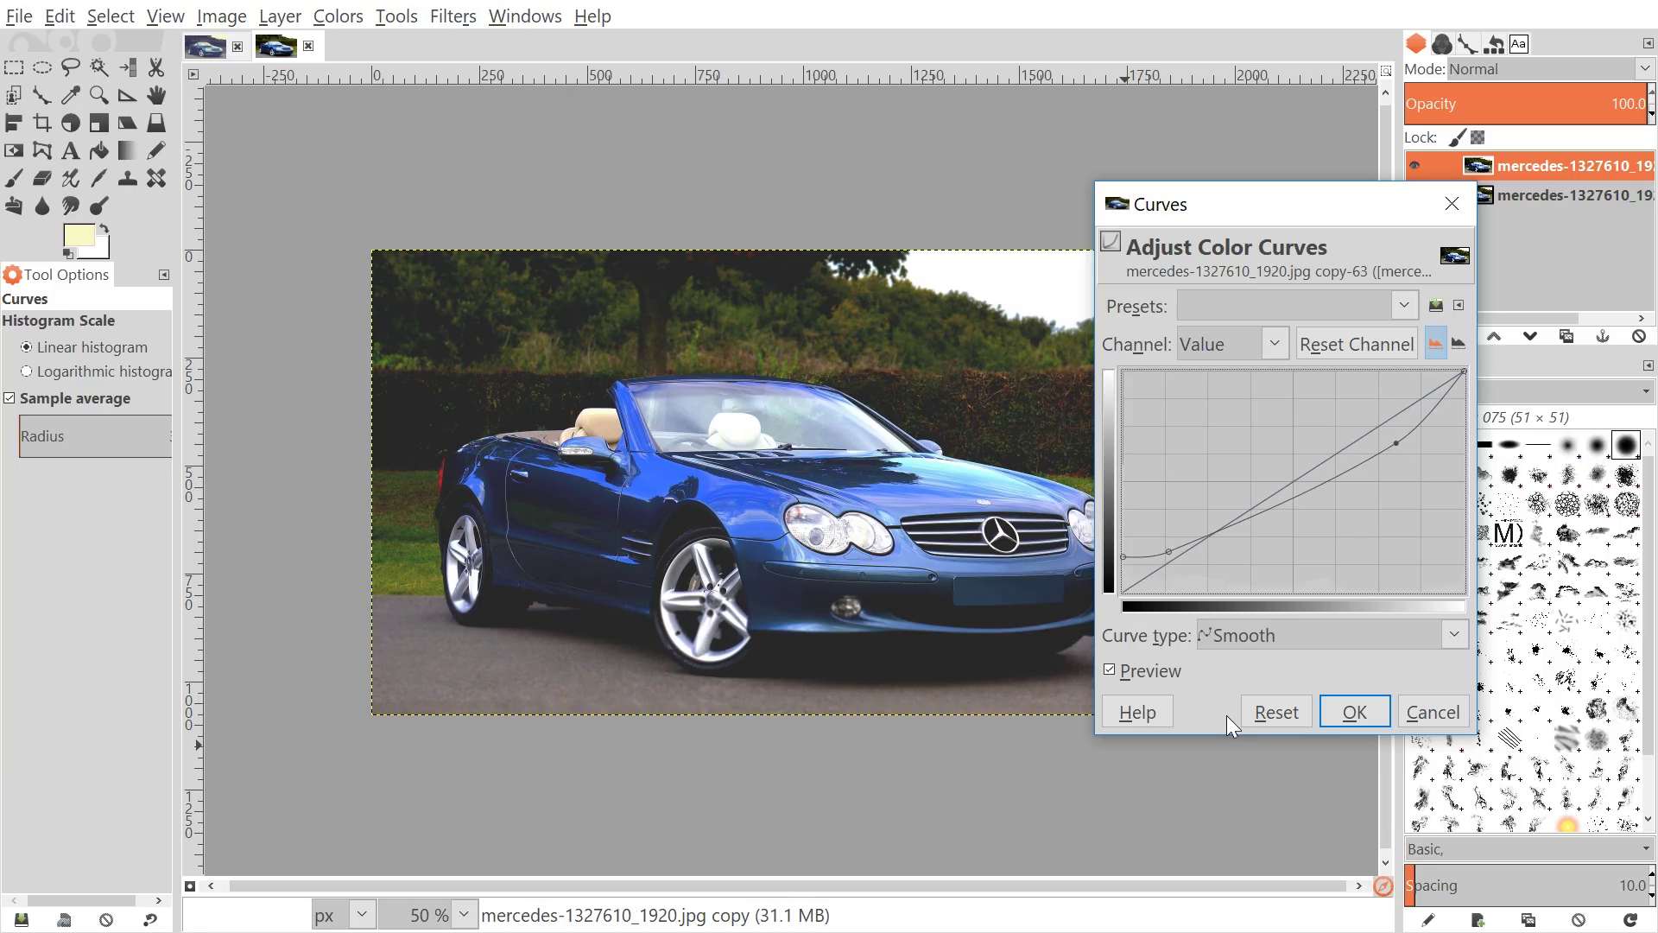
pyautogui.click(1126, 664)
pyautogui.click(1126, 665)
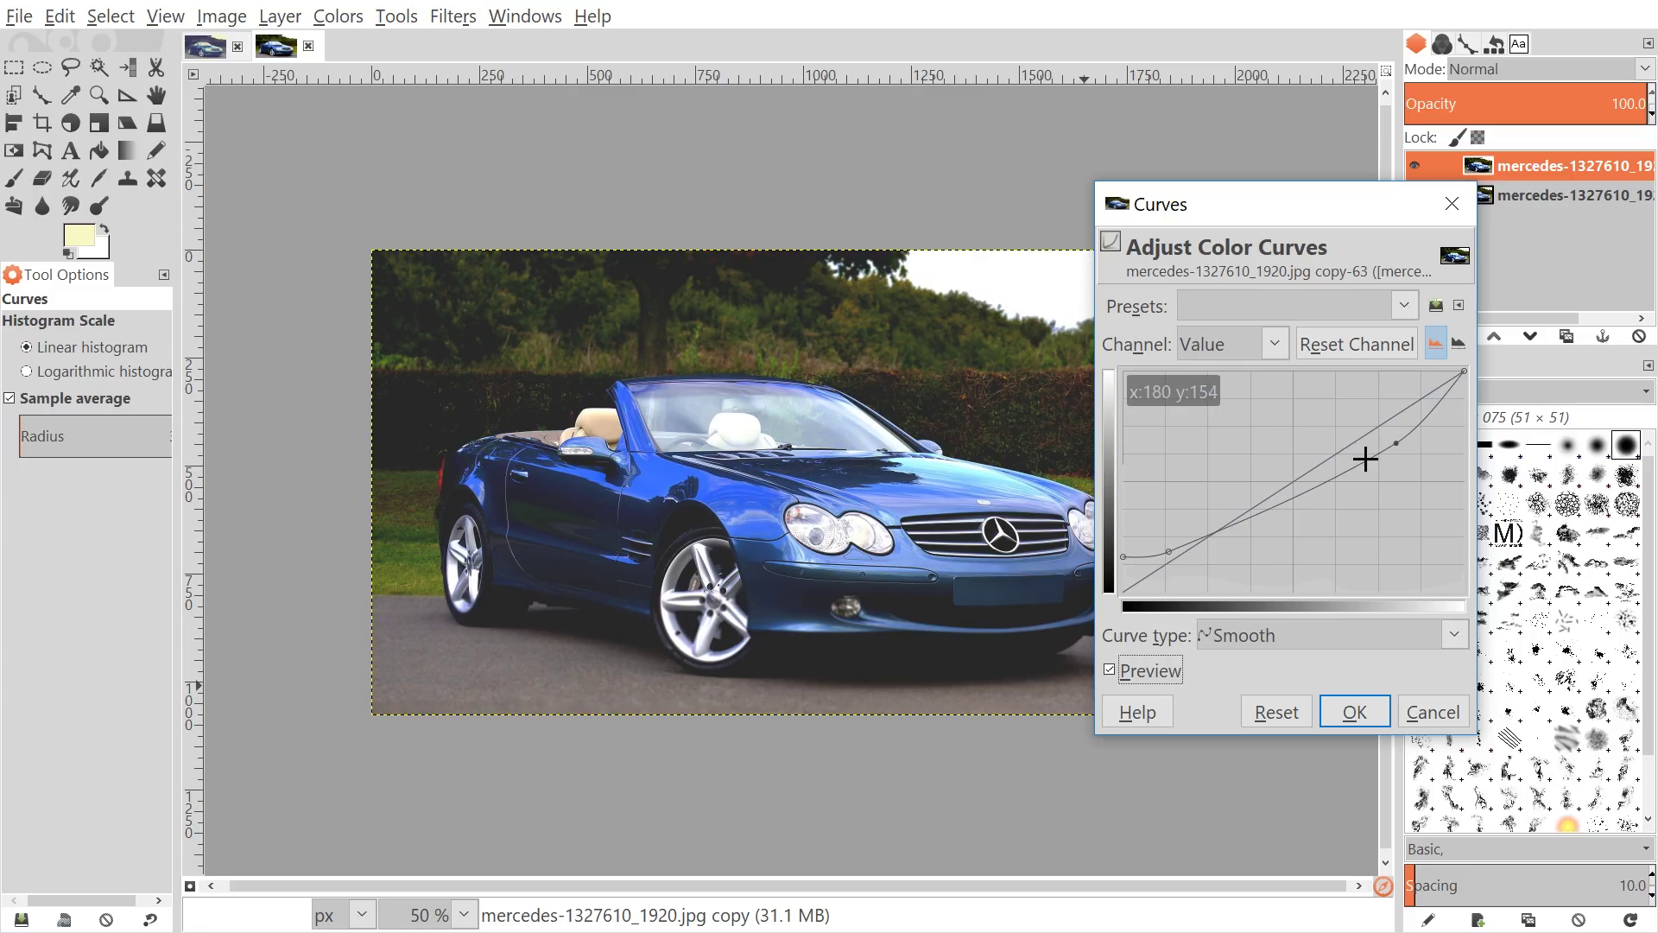
pyautogui.moveTo(1397, 443); pyautogui.dragTo(1392, 433)
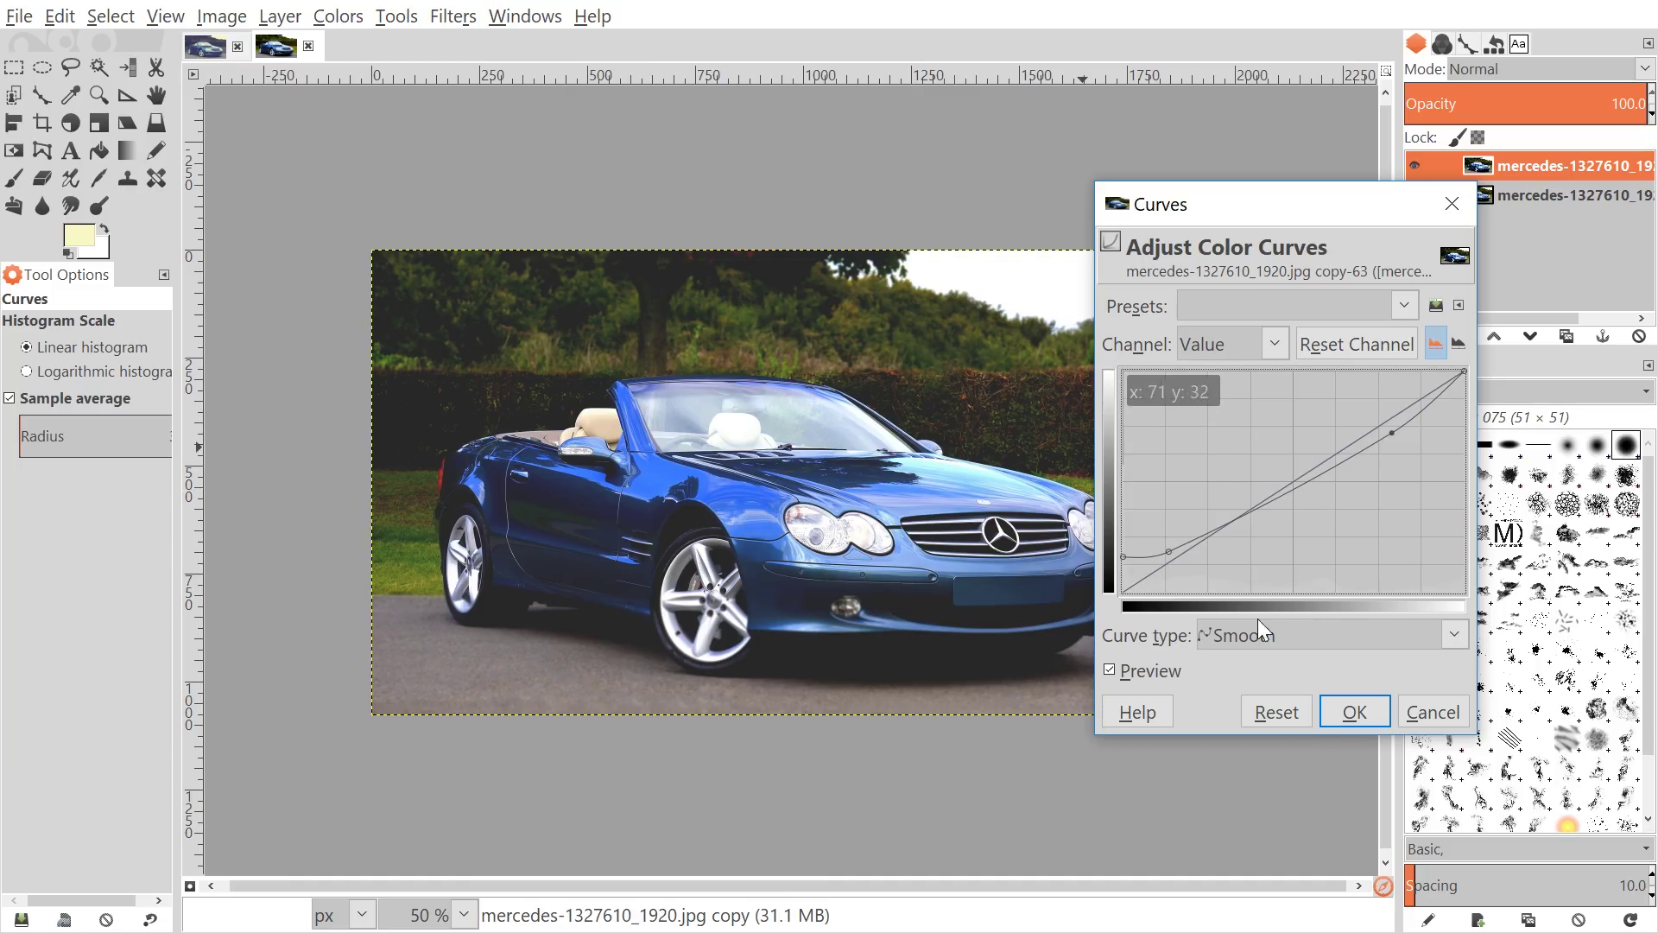
pyautogui.click(1350, 715)
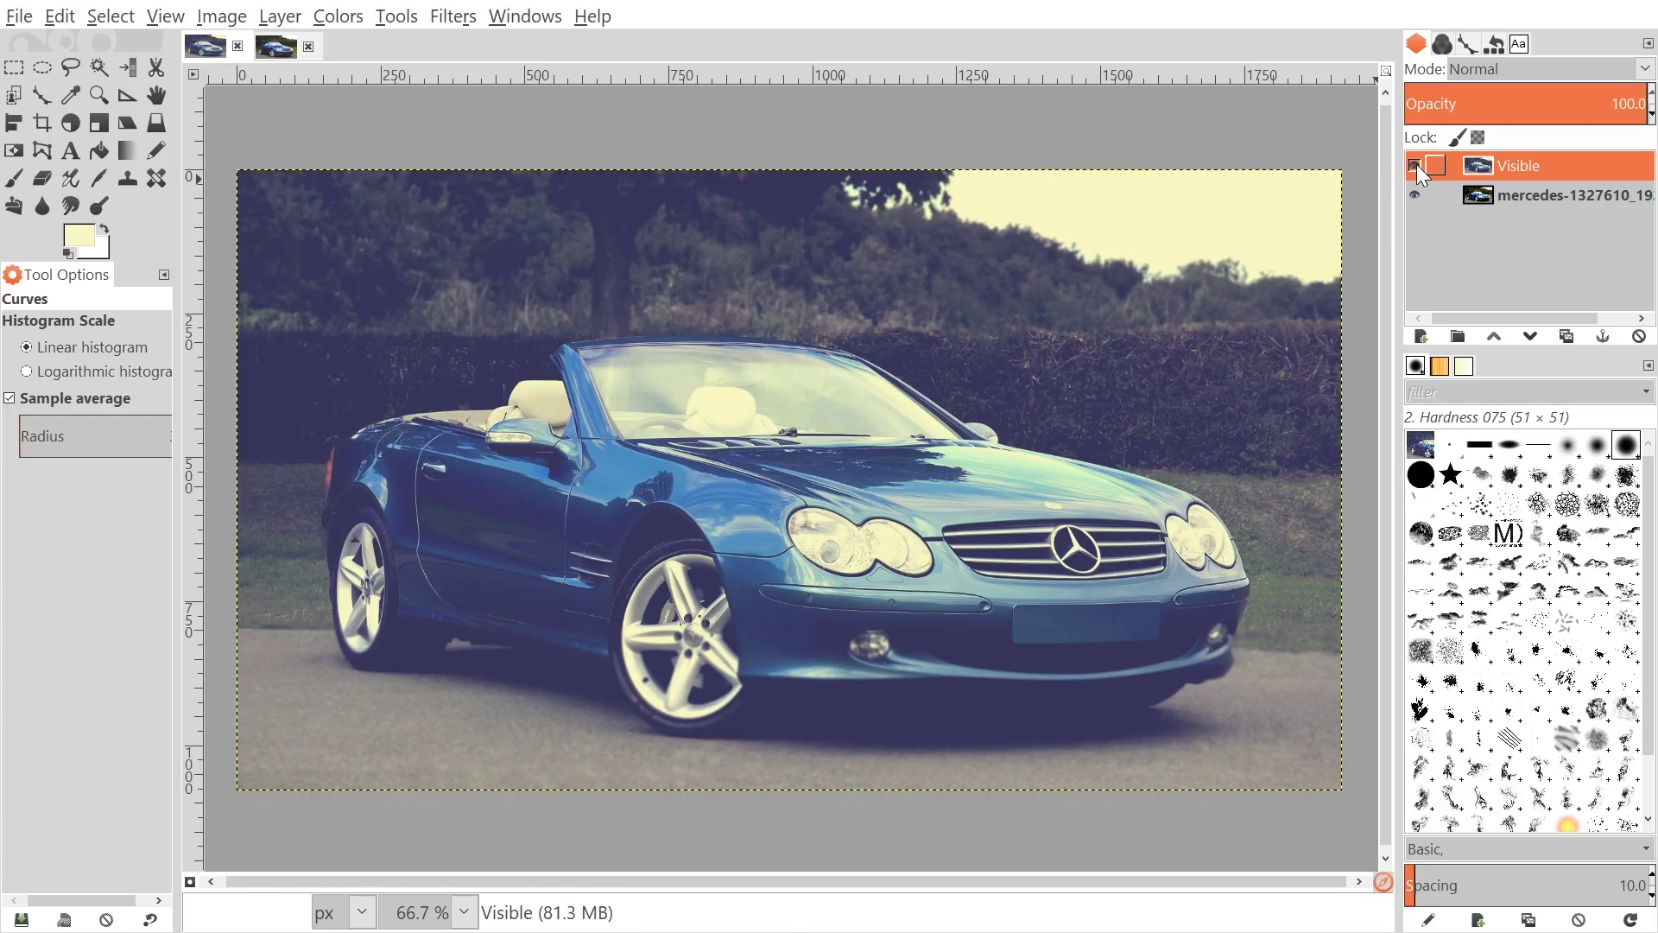
# - Toggle the reference image's finished look, then return to the working photo's Colors menu
pyautogui.click(1415, 165)
pyautogui.click(1415, 165)
pyautogui.click(276, 46)
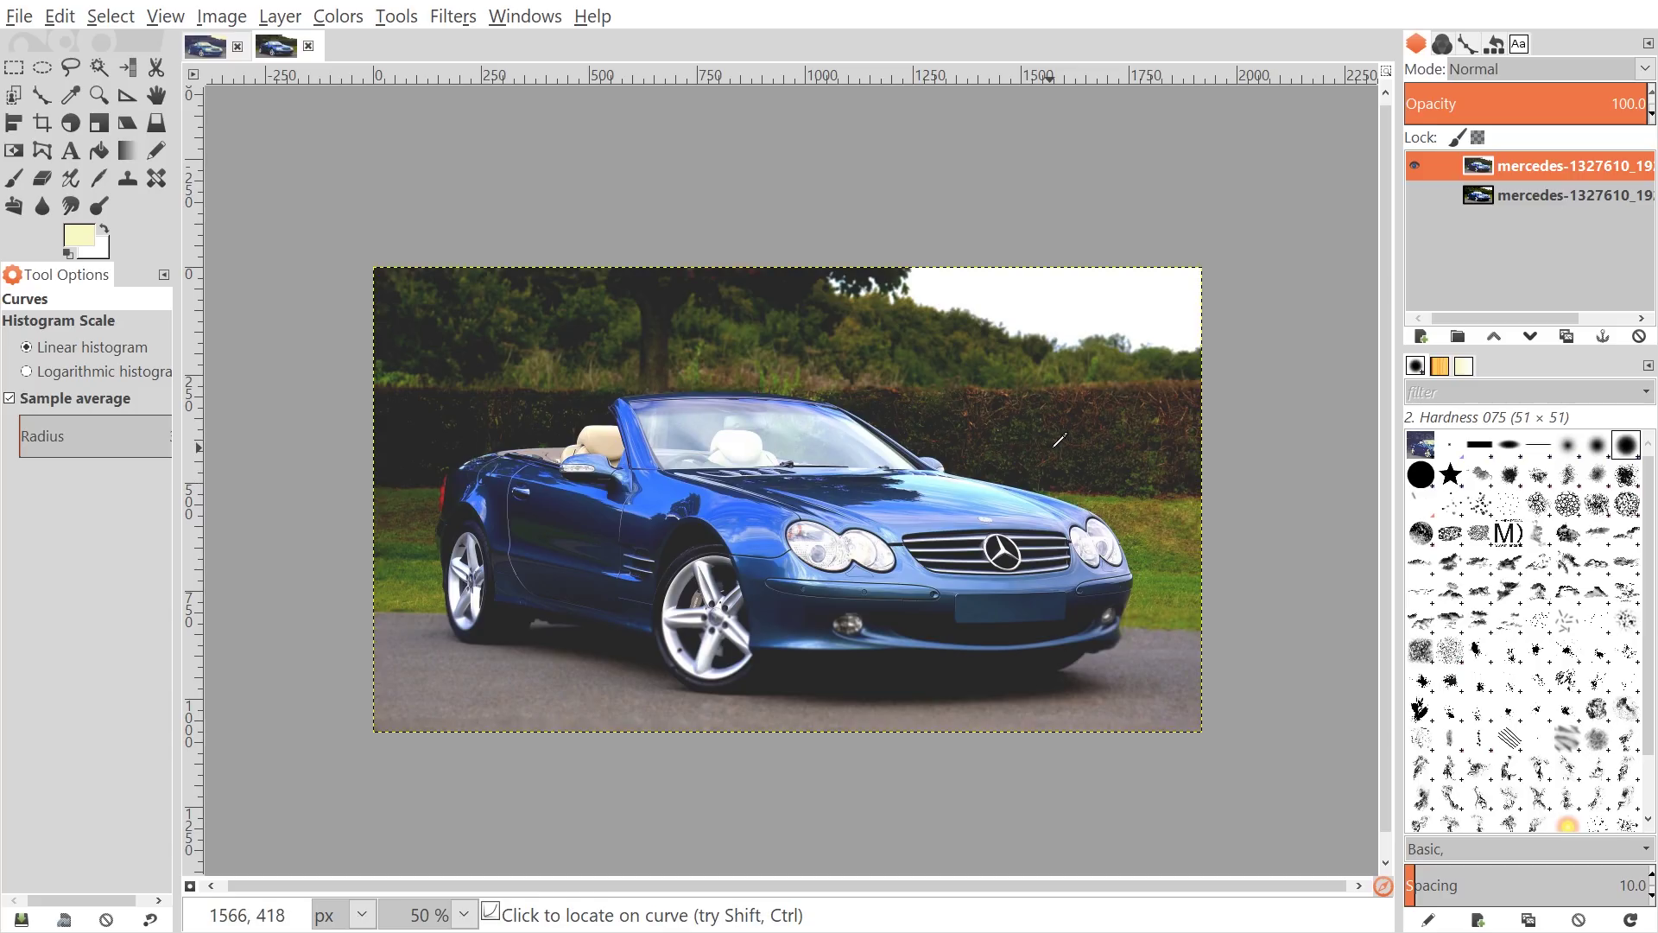
pyautogui.click(337, 17)
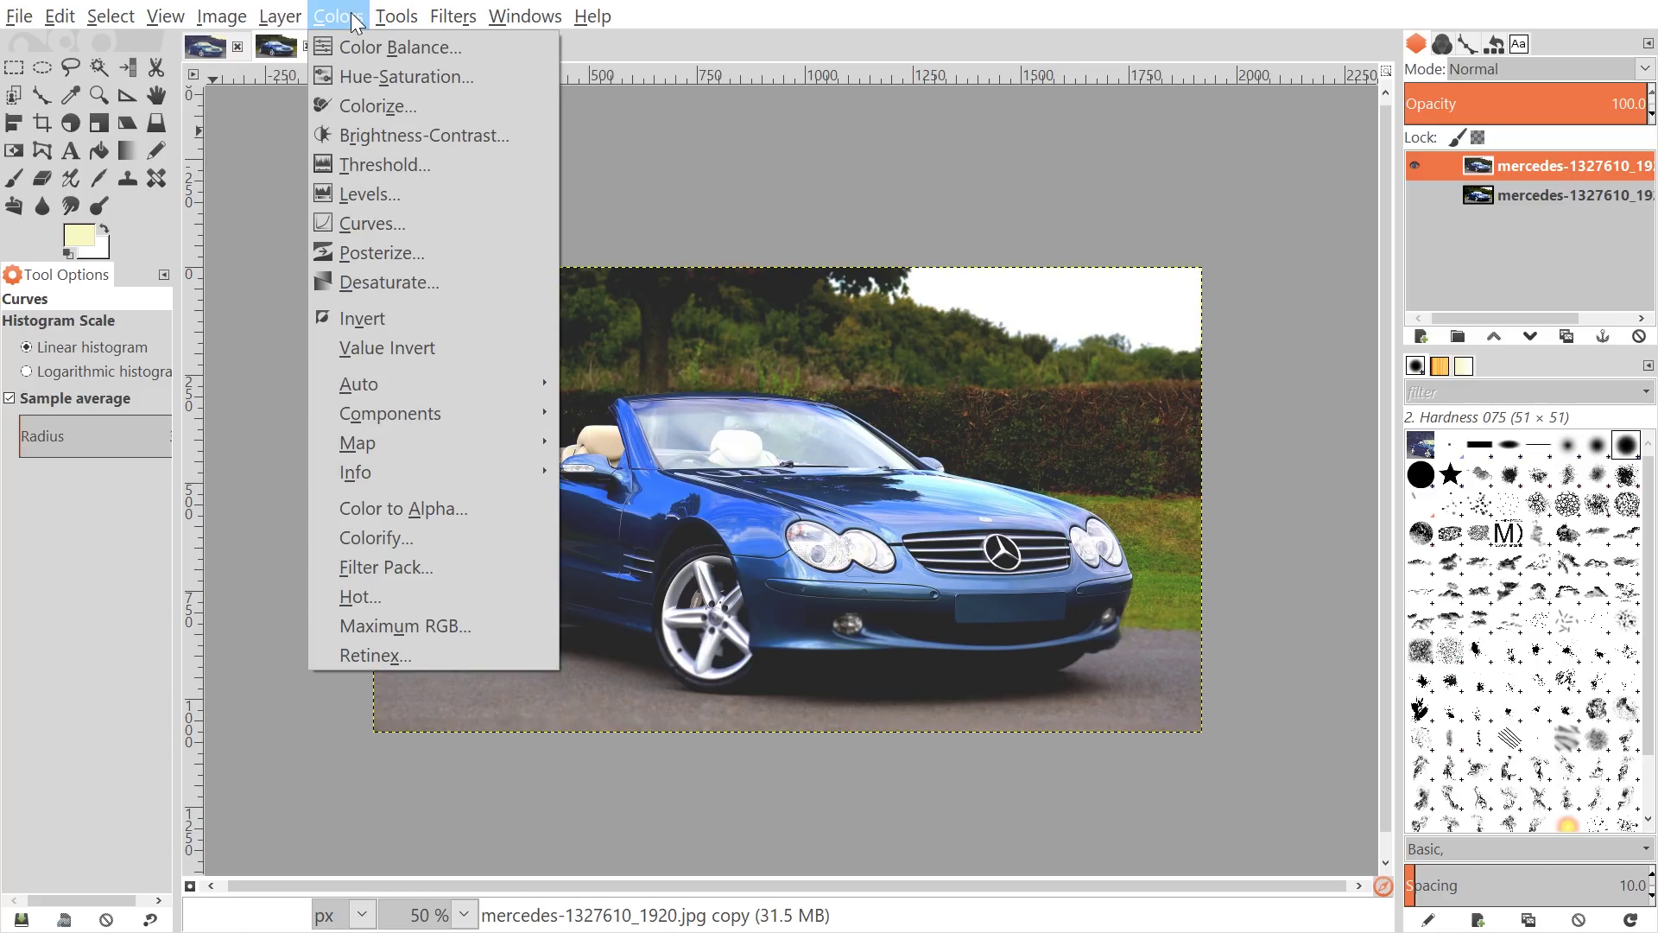
# - In Hue-Saturation, desaturate the yellows to -65 and widen the overlap to 100
pyautogui.click(397, 75)
pyautogui.moveTo(701, 291); pyautogui.dragTo(1381, 147)
pyautogui.moveTo(803, 216); pyautogui.dragTo(704, 208)
pyautogui.moveTo(1473, 134); pyautogui.dragTo(1453, 139)
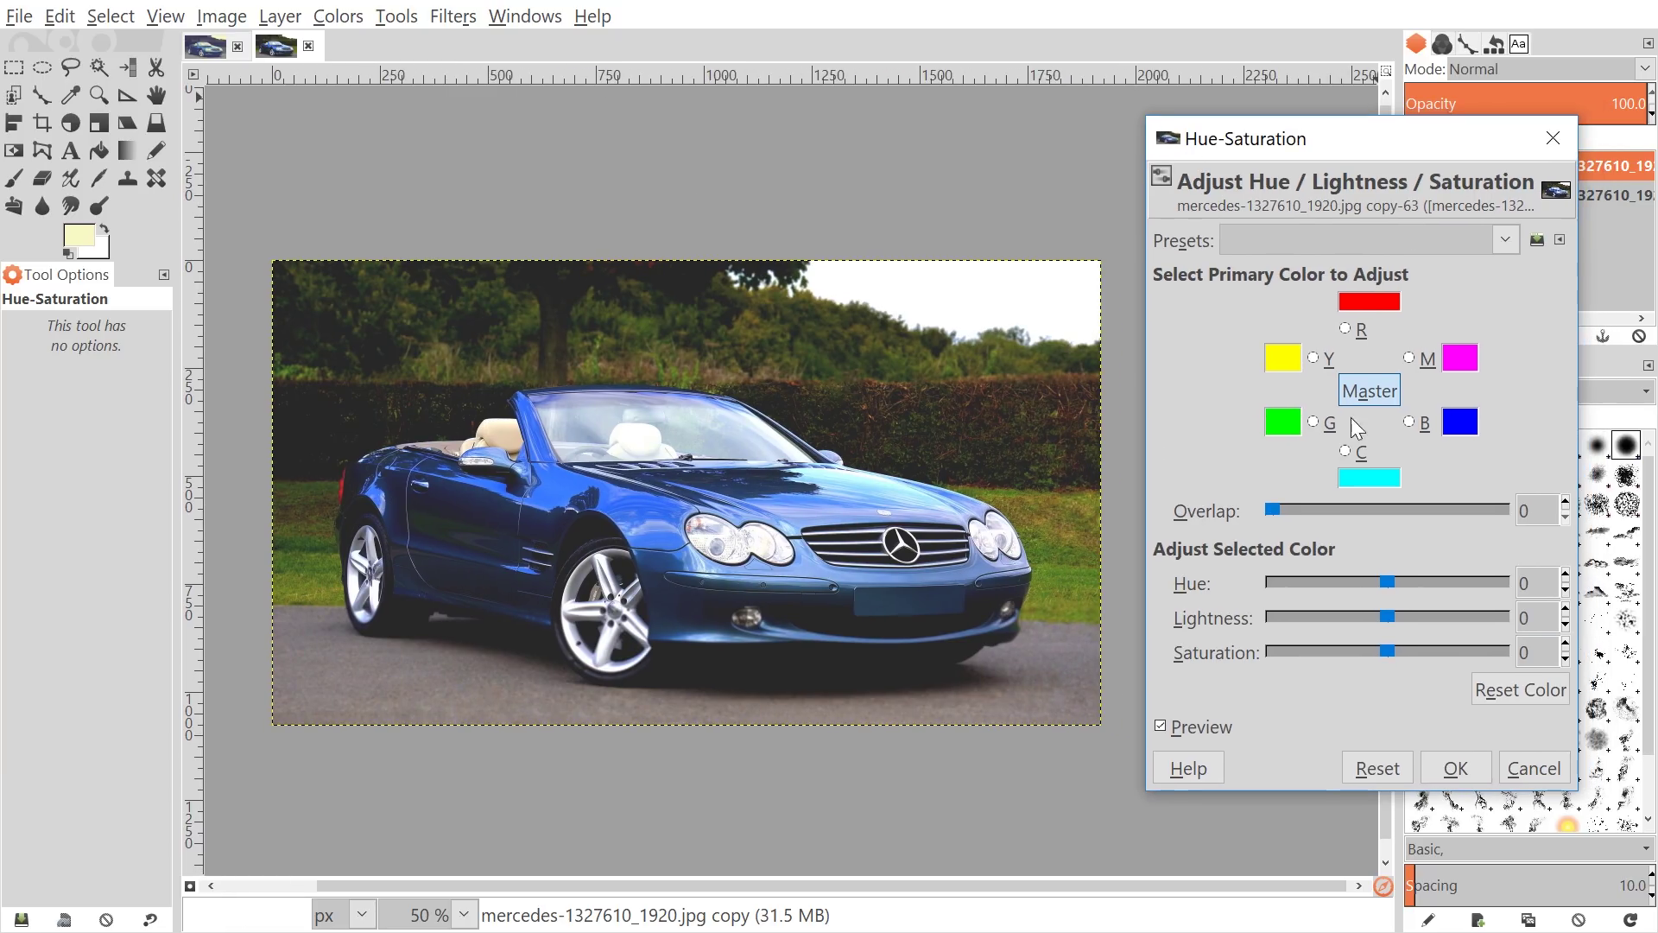
pyautogui.click(1315, 357)
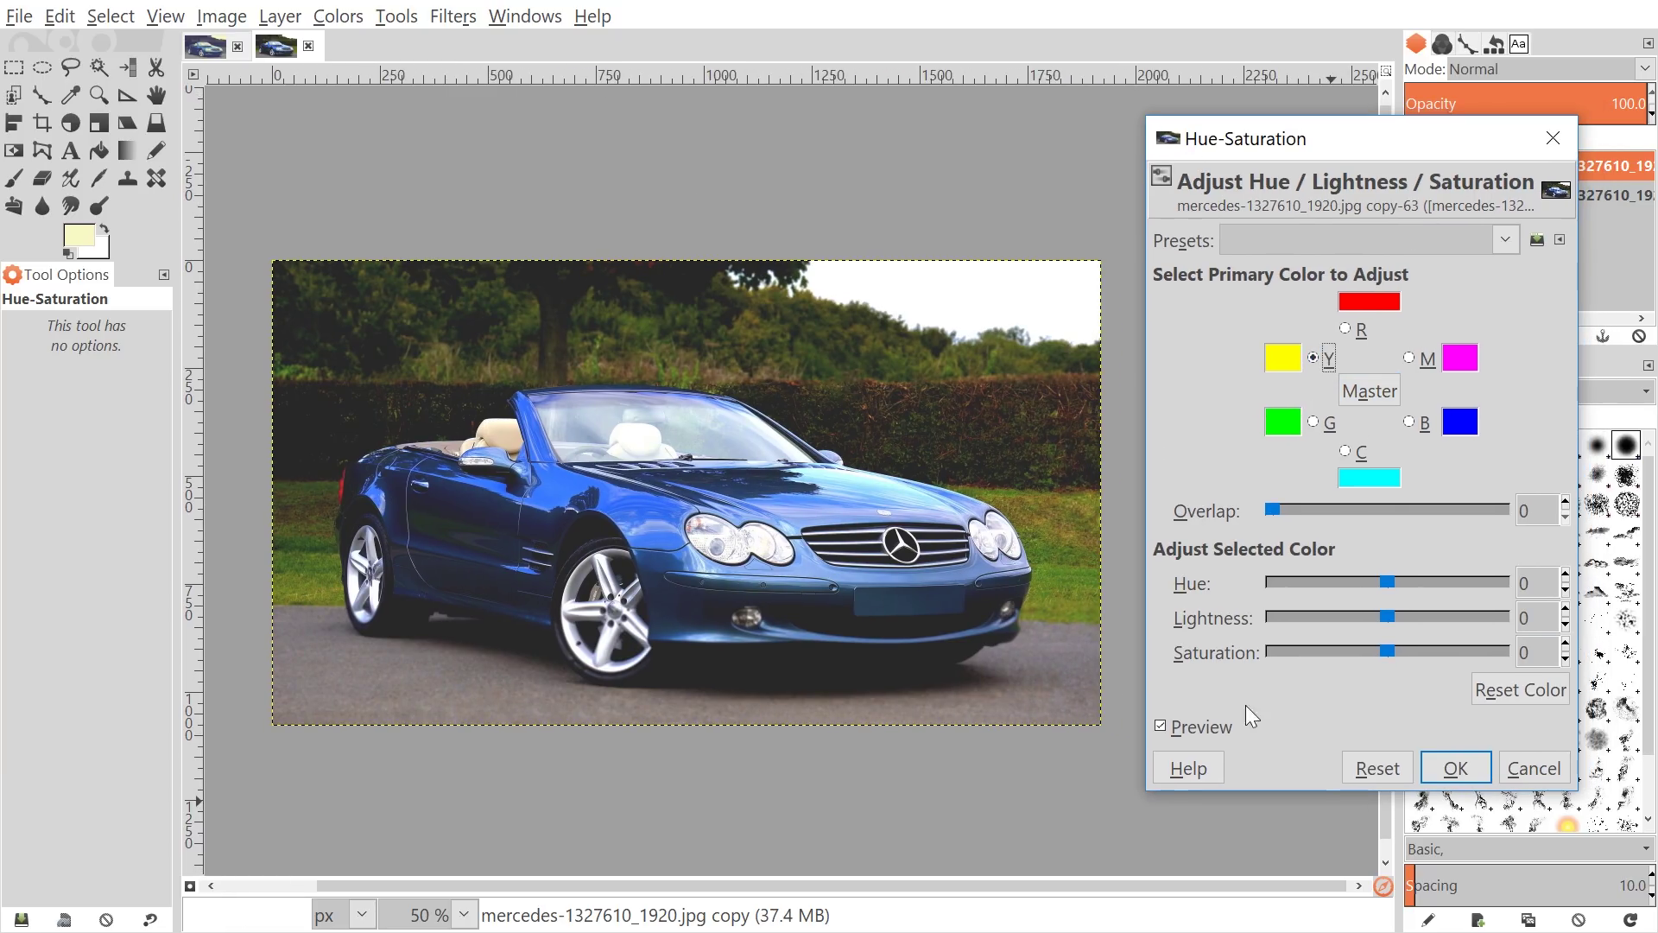
pyautogui.moveTo(1387, 648); pyautogui.dragTo(1314, 646)
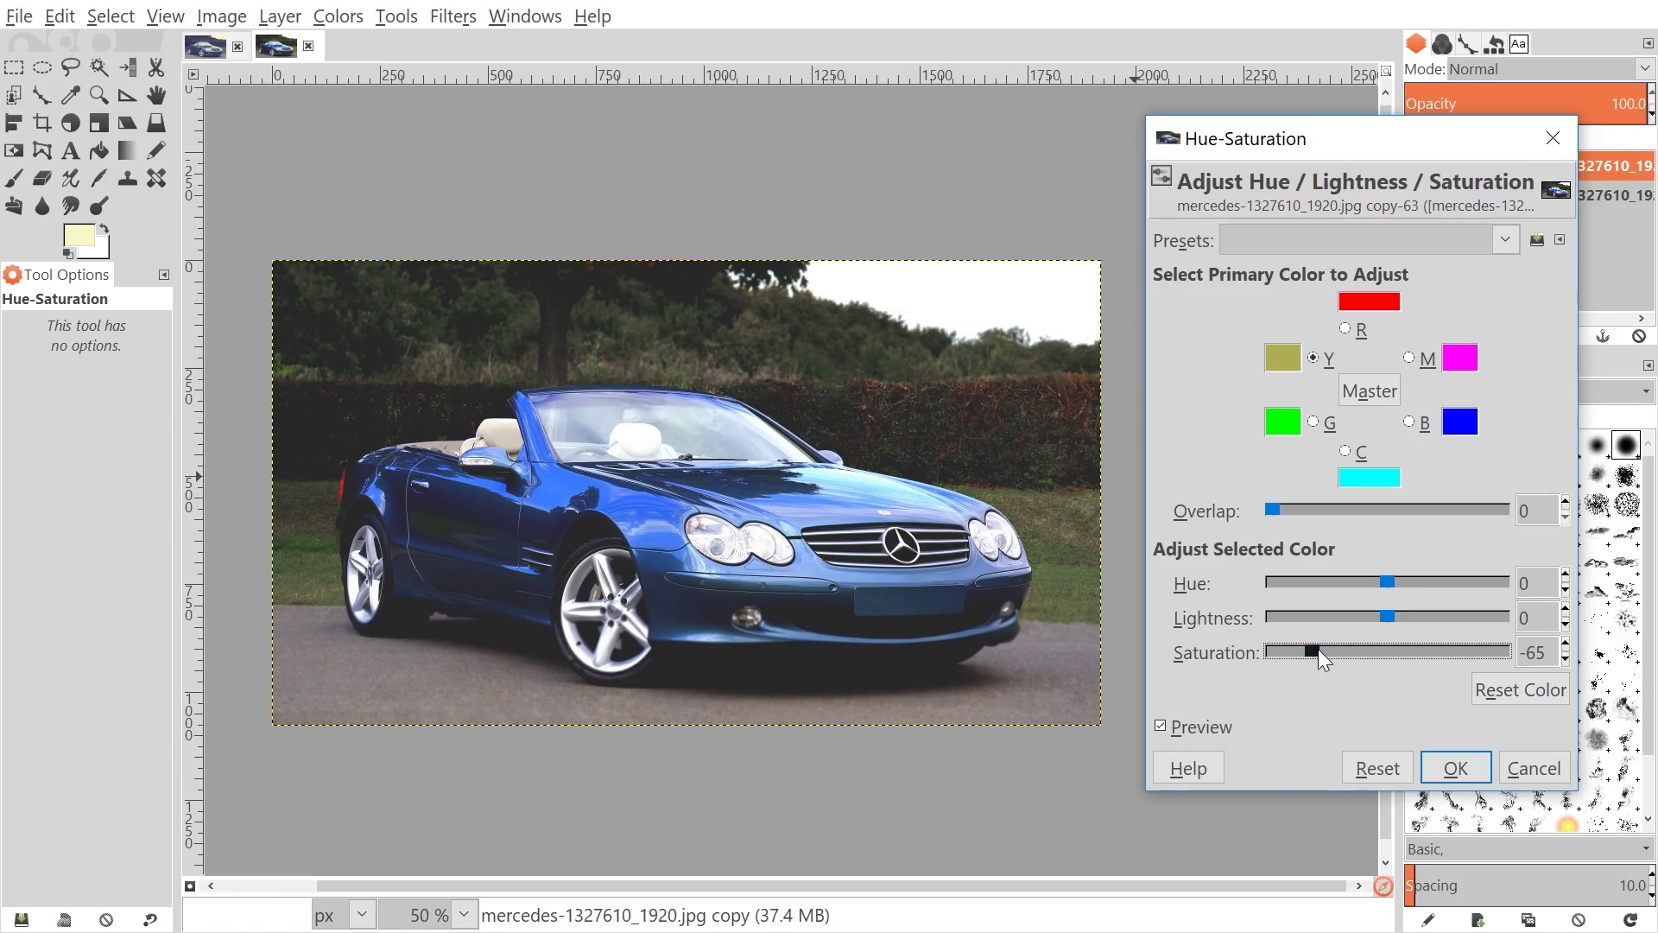
pyautogui.moveTo(1318, 650); pyautogui.dragTo(1325, 651)
pyautogui.moveTo(1268, 510); pyautogui.dragTo(1531, 537)
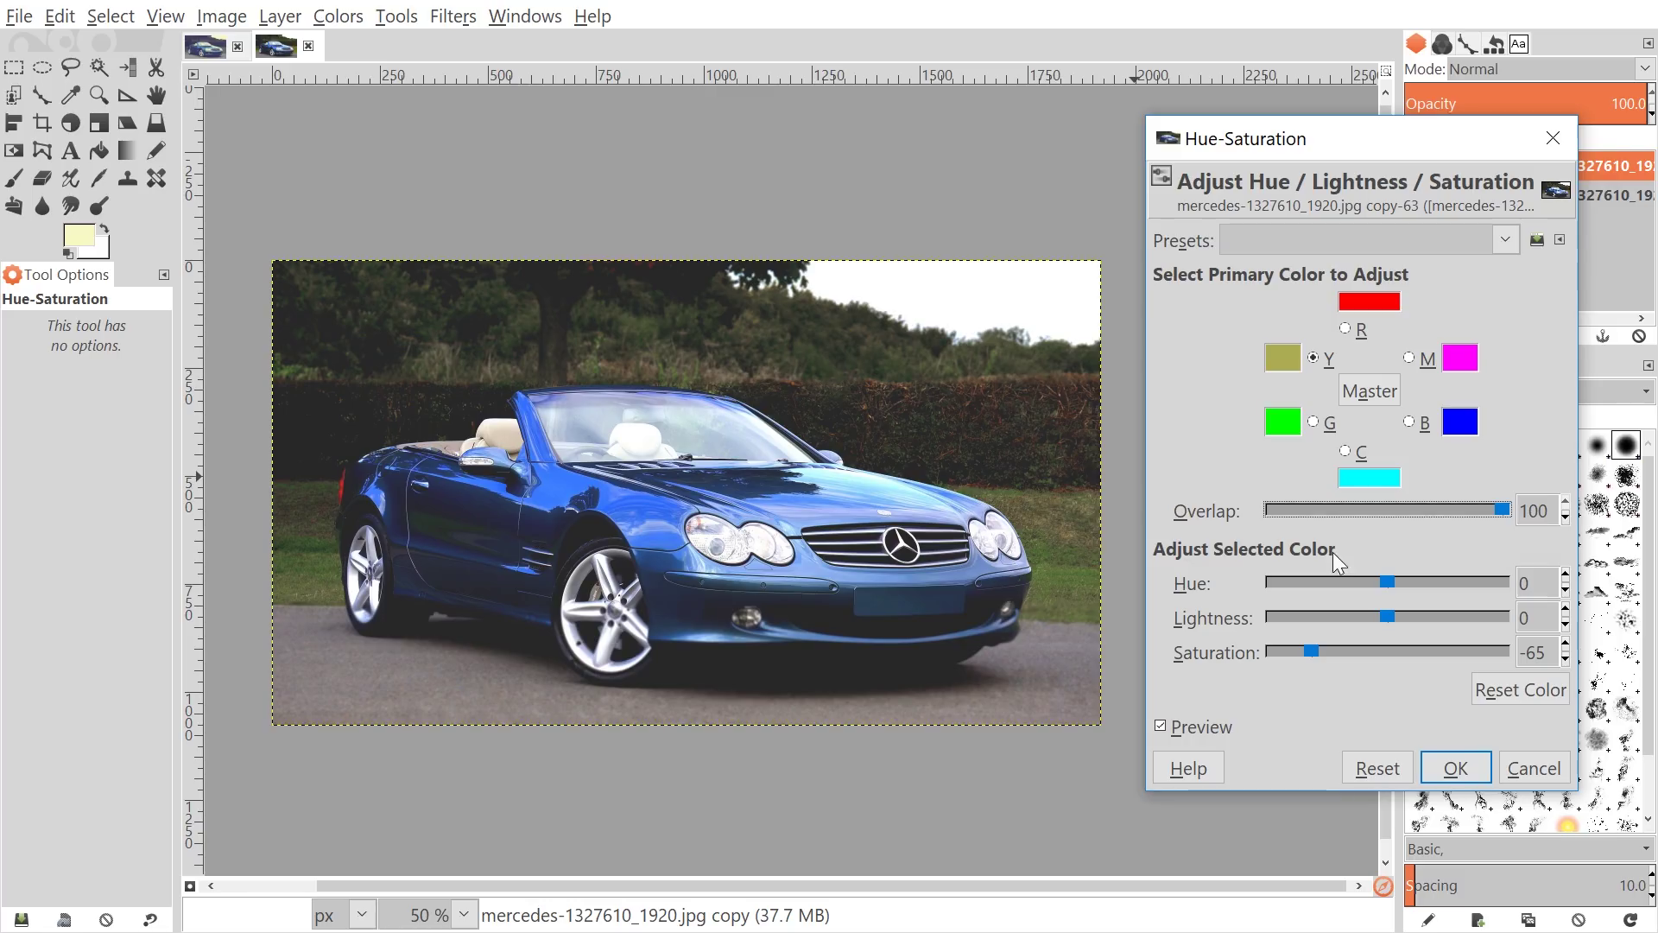
# - Desaturate the reds, set green saturation to -38, and apply the adjustment
pyautogui.click(1346, 329)
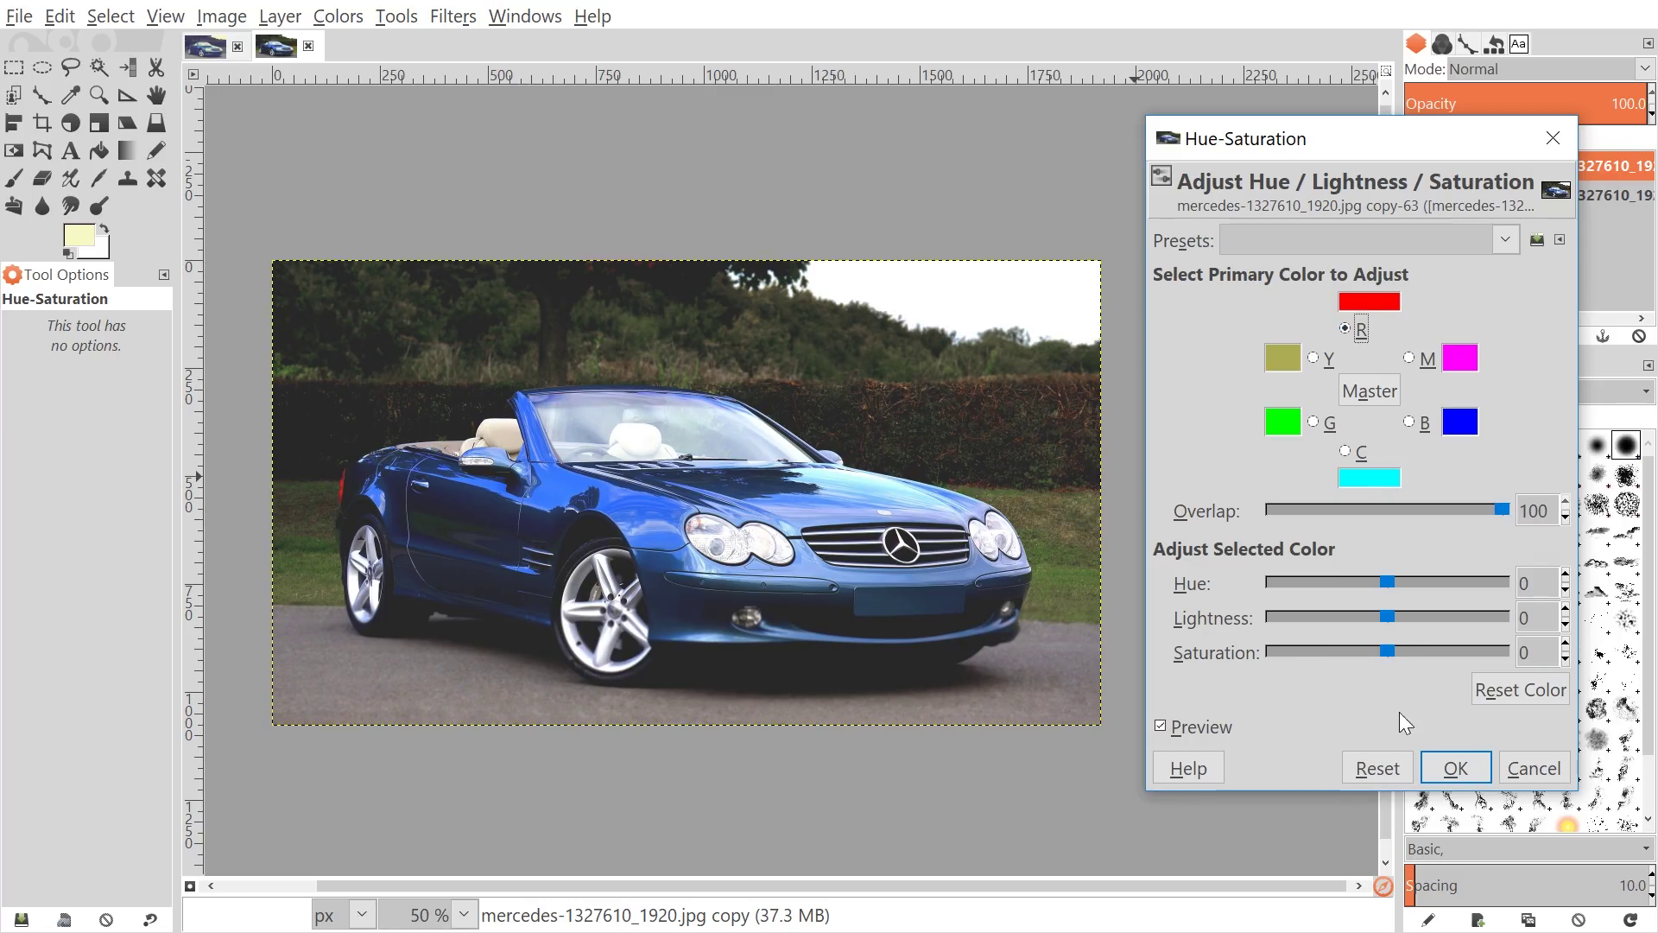
pyautogui.moveTo(1386, 646); pyautogui.dragTo(1310, 649)
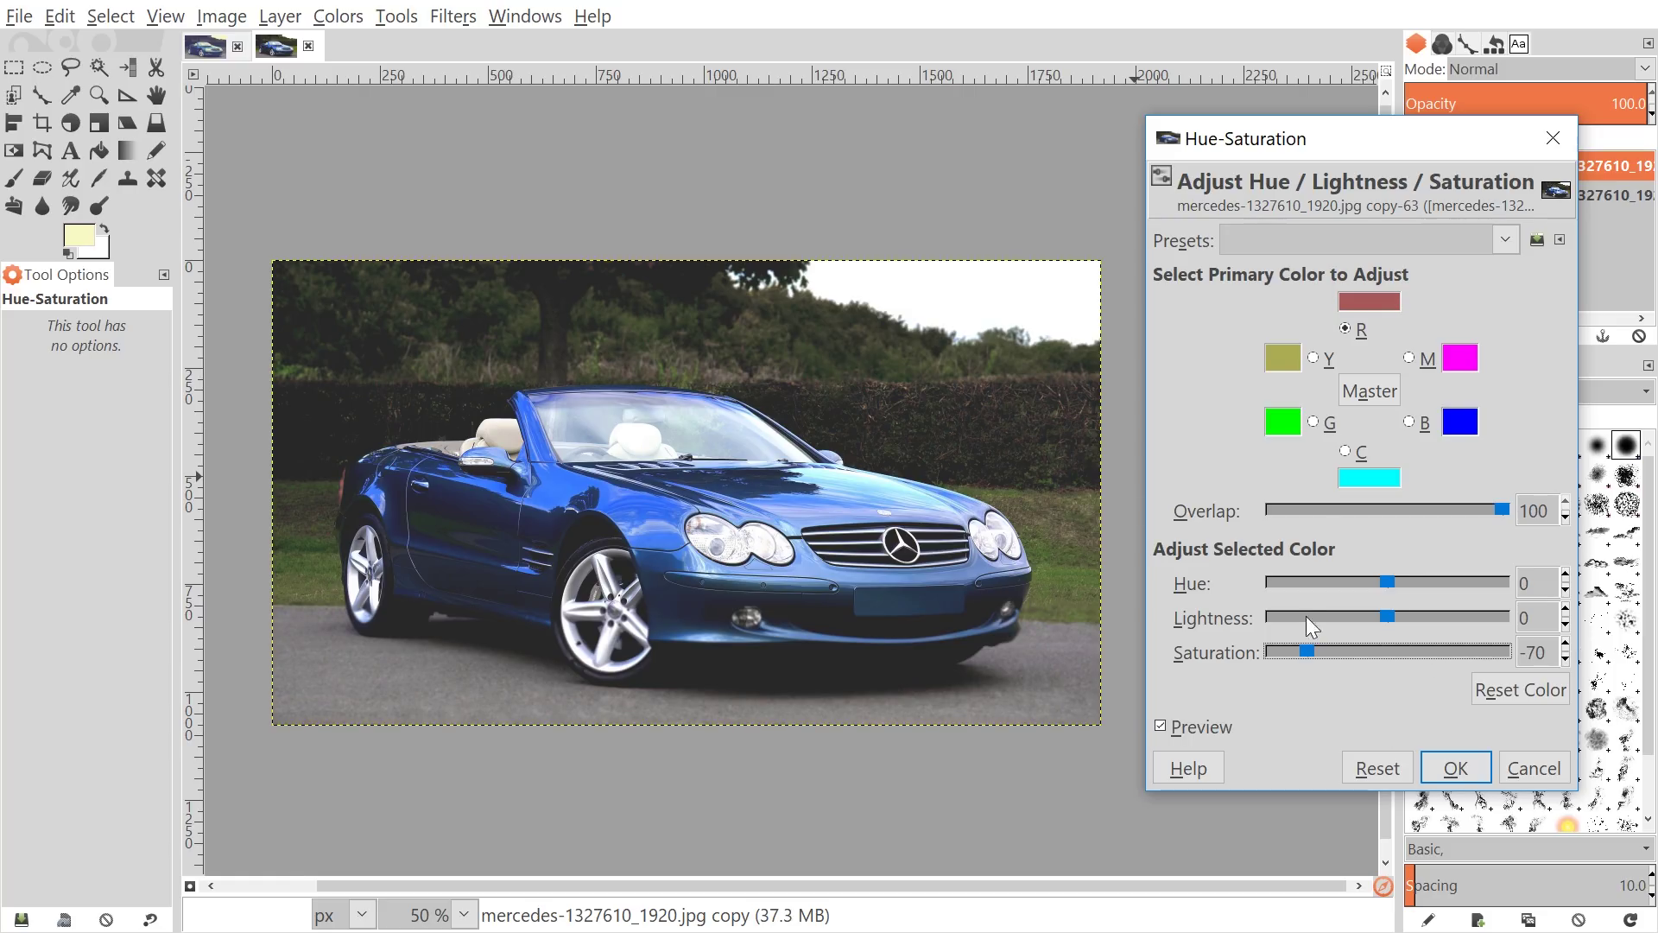
pyautogui.click(1314, 422)
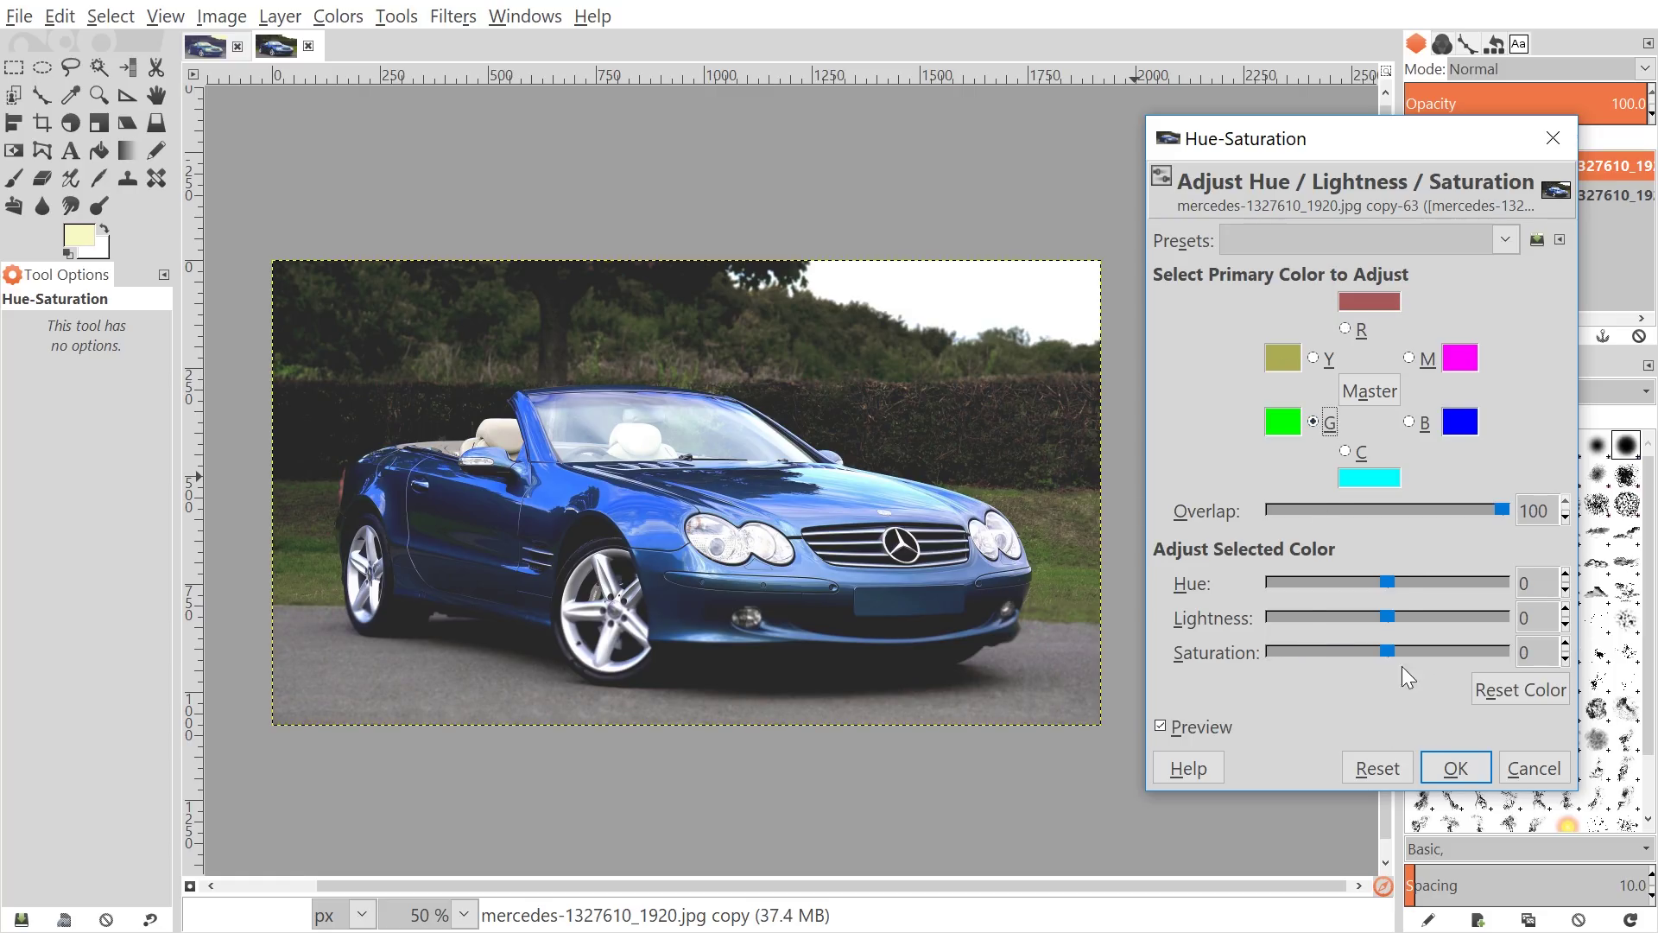
pyautogui.moveTo(1390, 649); pyautogui.dragTo(1340, 649)
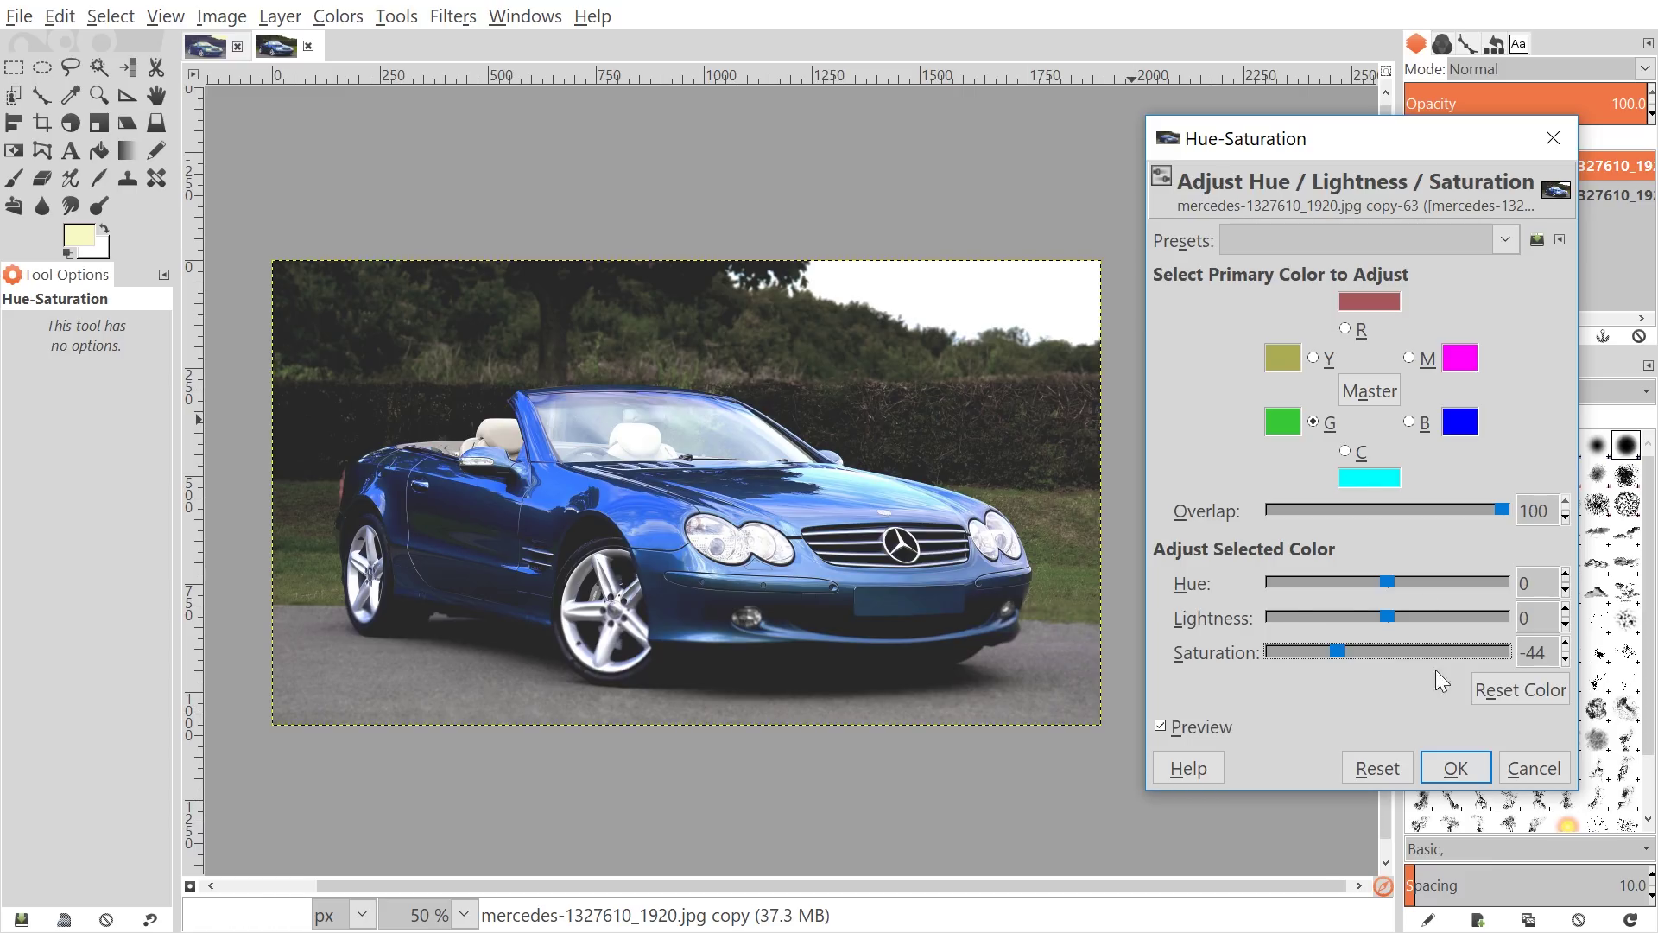
pyautogui.moveTo(1339, 659)
pyautogui.mouseDown()
pyautogui.moveTo(1507, 656)
pyautogui.moveTo(1299, 651)
pyautogui.moveTo(1353, 654)
pyautogui.mouseUp()
pyautogui.moveTo(1354, 647)
pyautogui.mouseDown()
pyautogui.moveTo(1323, 652)
pyautogui.moveTo(1341, 658)
pyautogui.mouseUp()
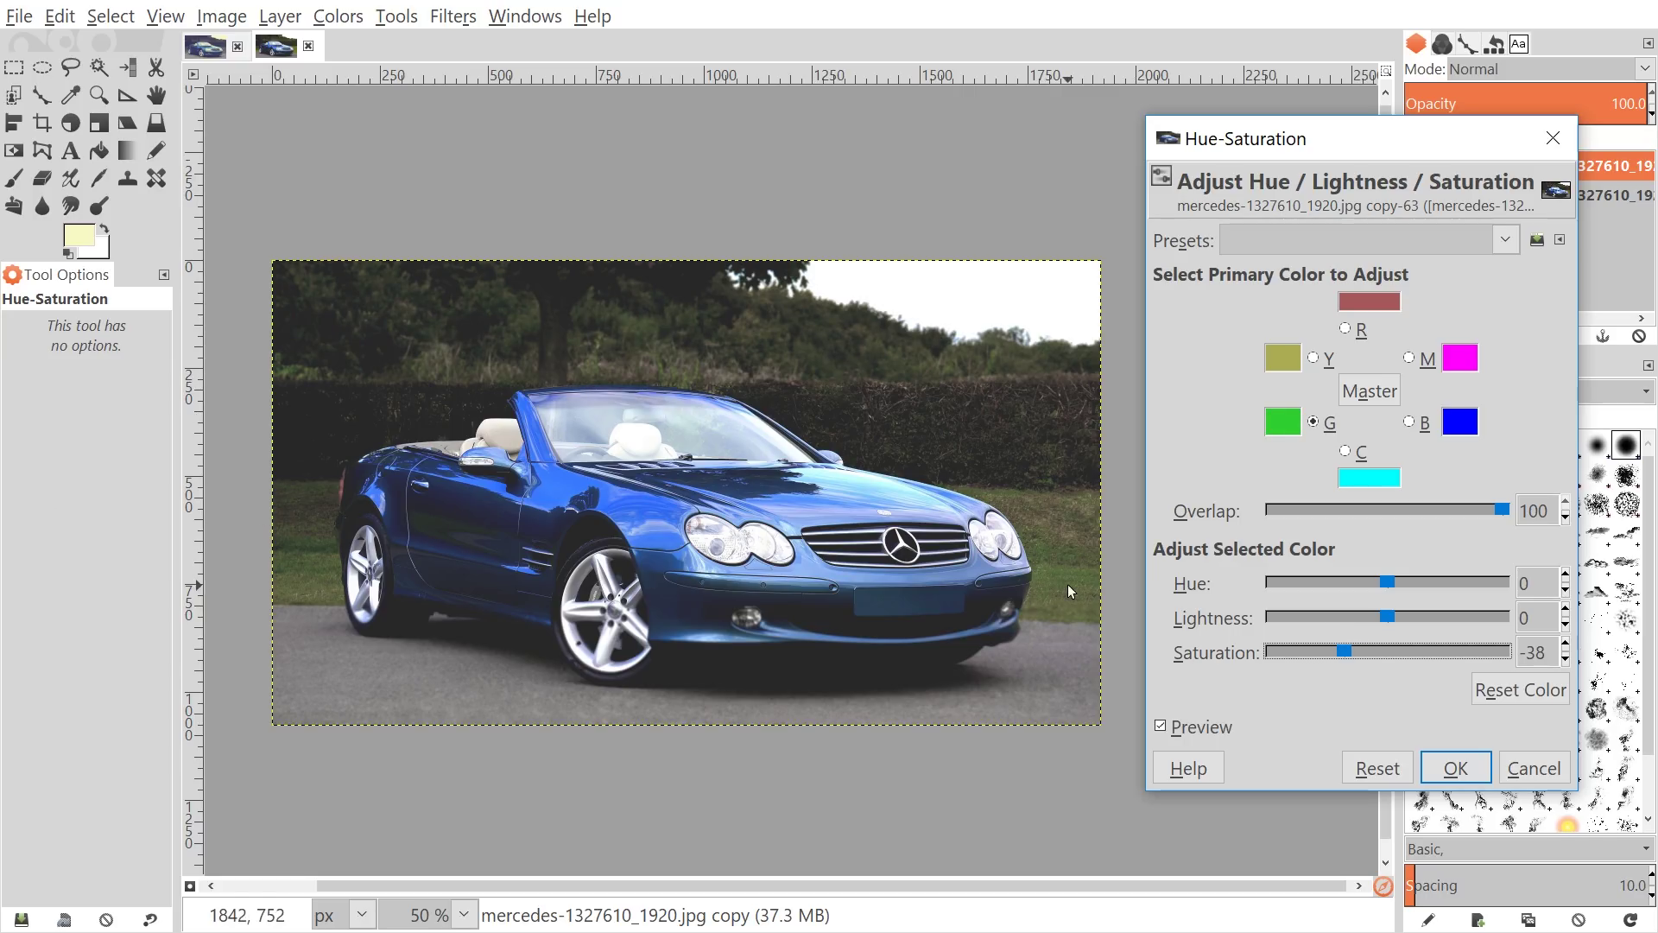
pyautogui.click(1464, 771)
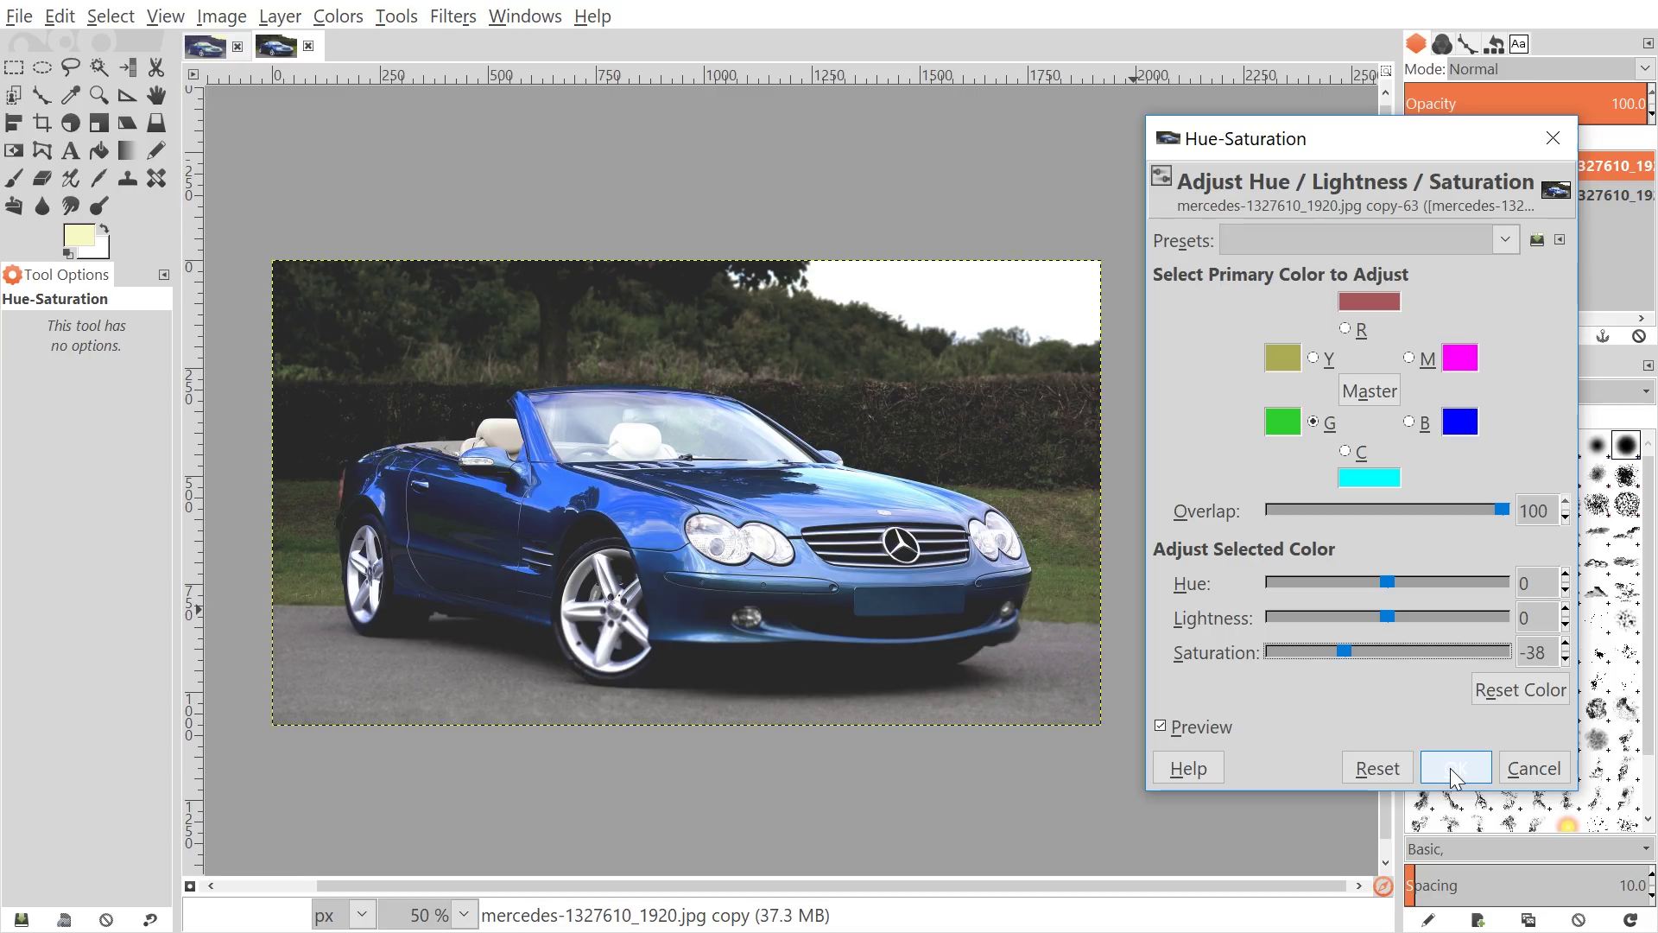
pyautogui.click(1453, 769)
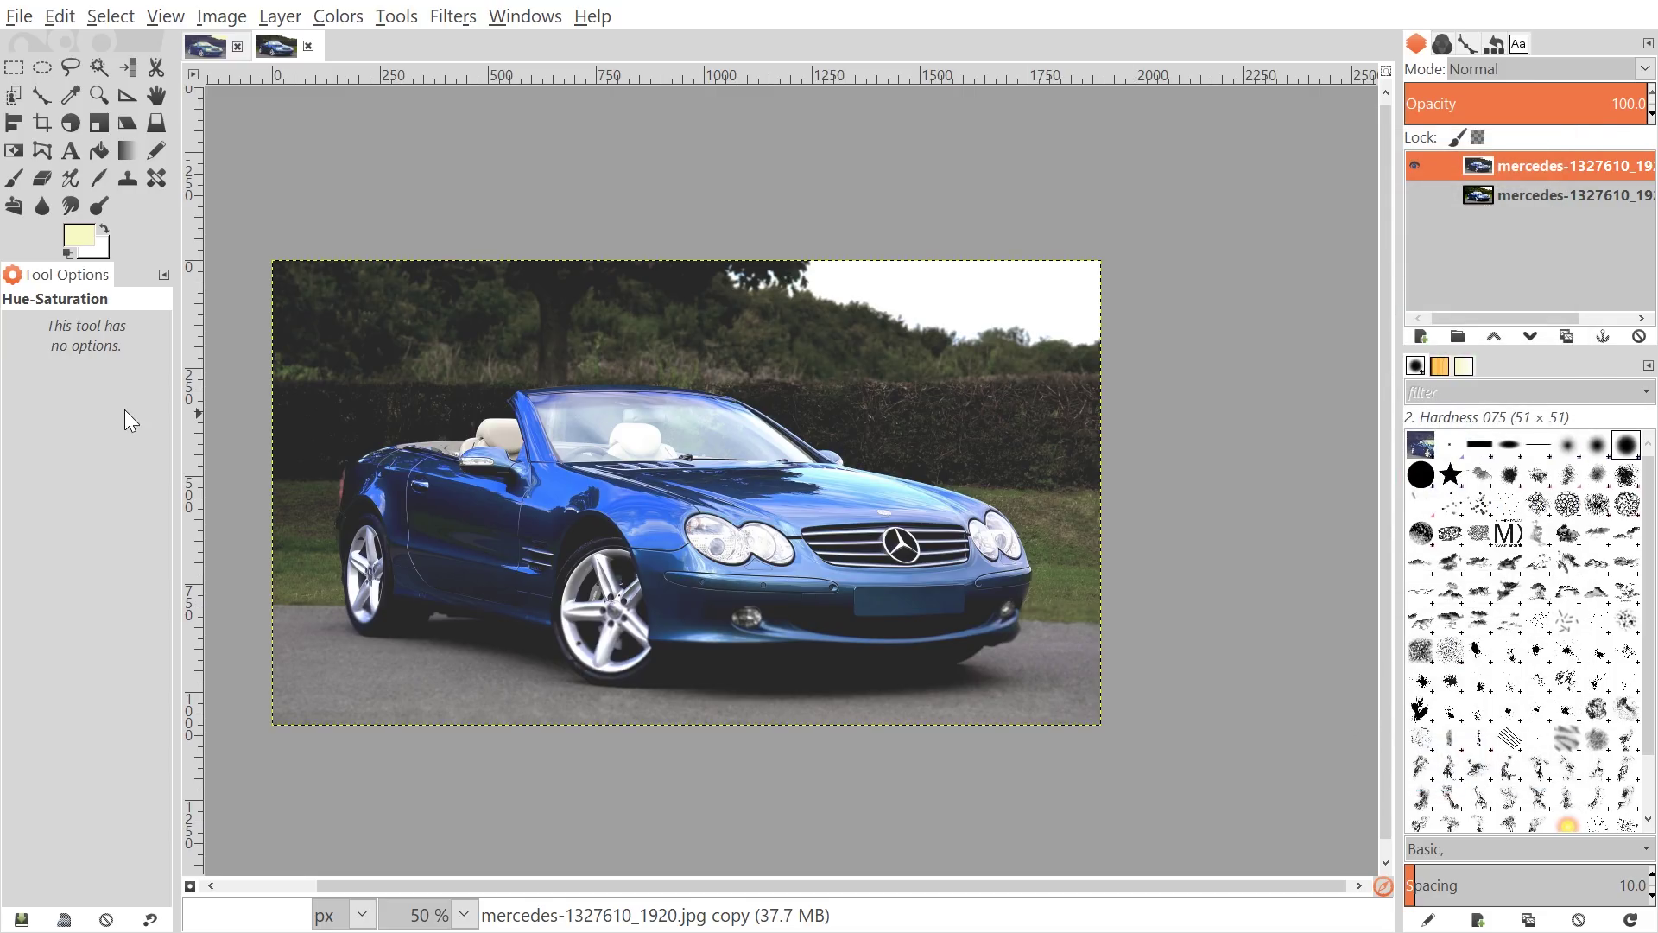
pyautogui.click(1416, 163)
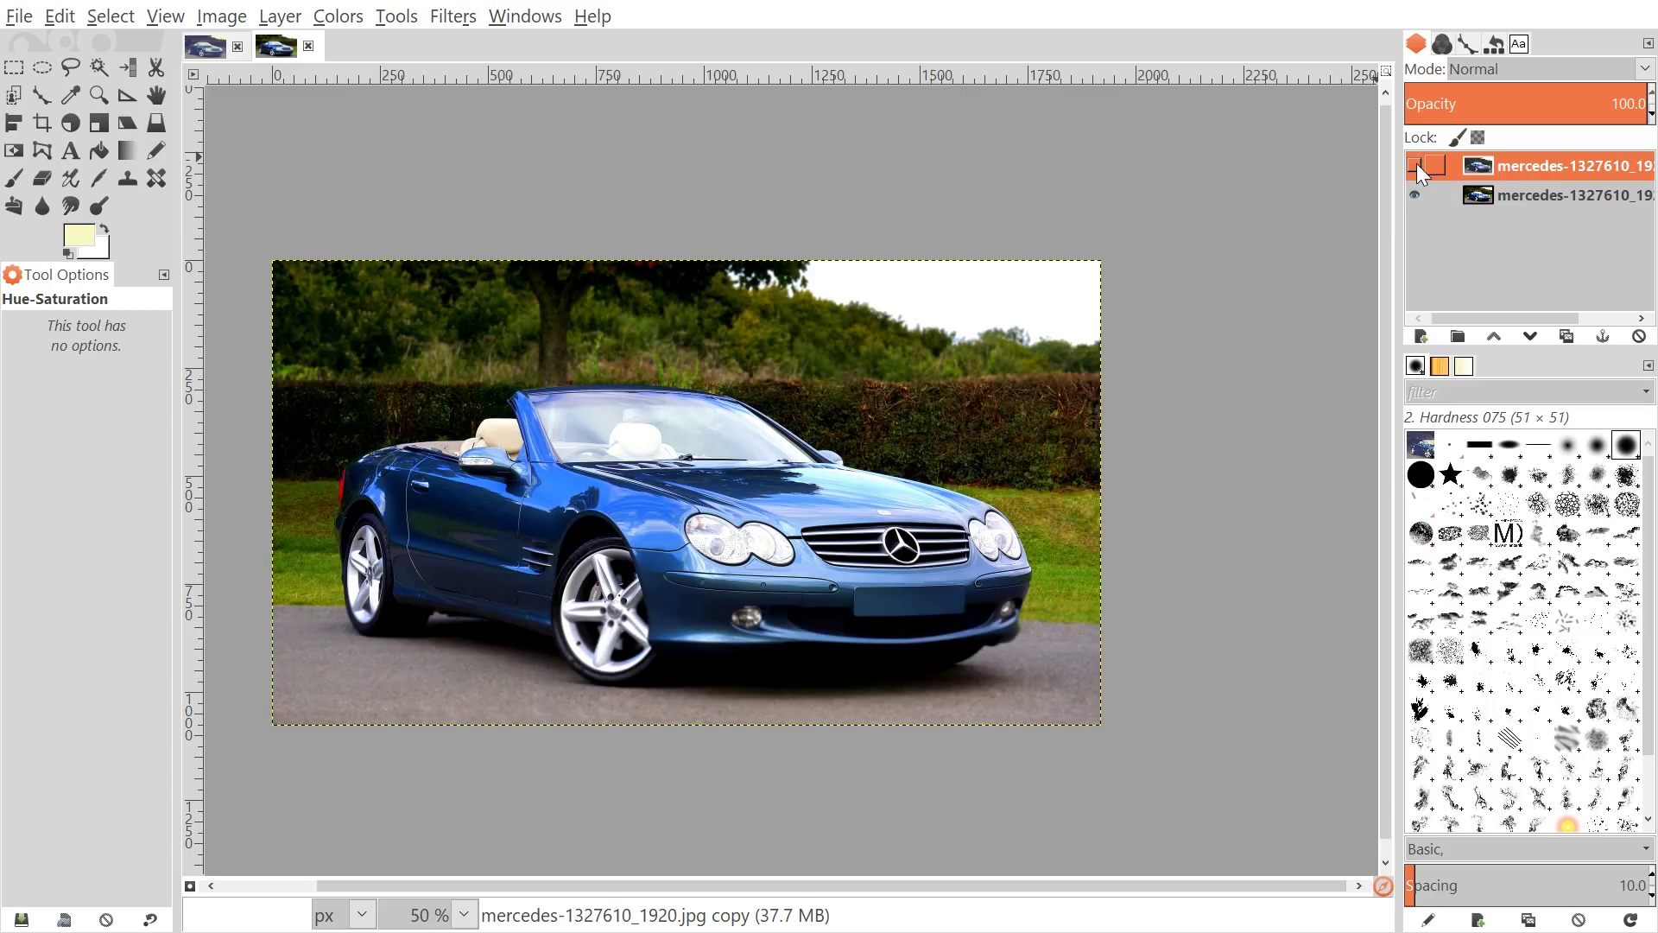
pyautogui.click(1416, 163)
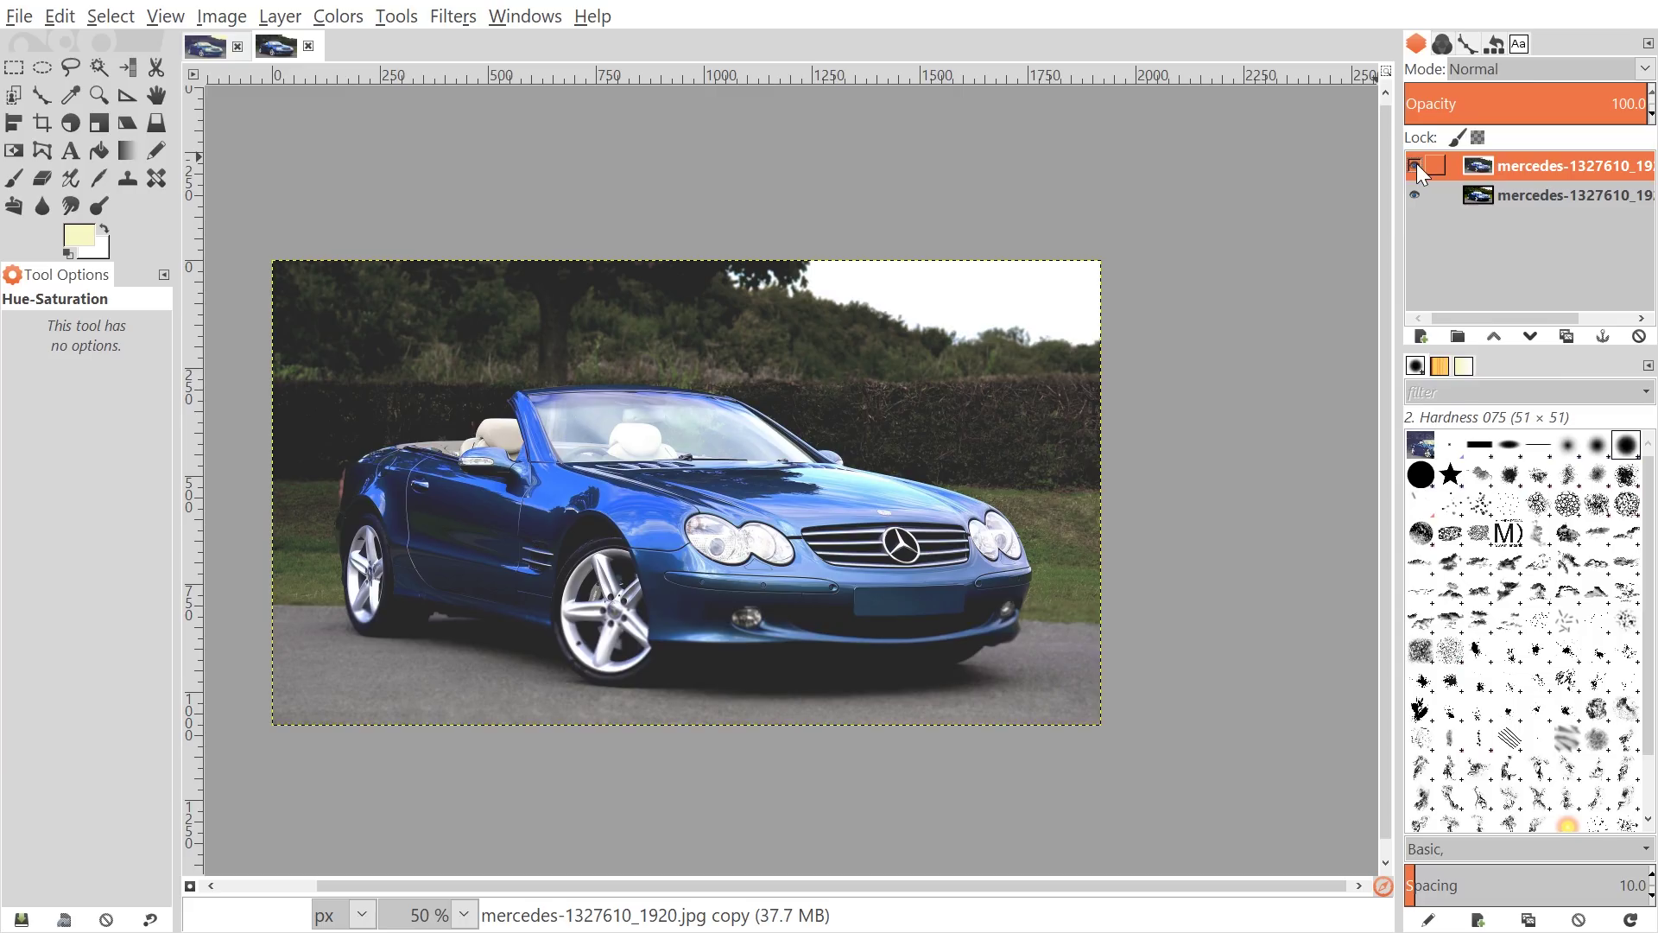
pyautogui.click(1416, 163)
pyautogui.click(1416, 164)
pyautogui.moveTo(835, 389)
pyautogui.mouseDown()
pyautogui.moveTo(881, 388)
pyautogui.moveTo(860, 393)
pyautogui.mouseUp()
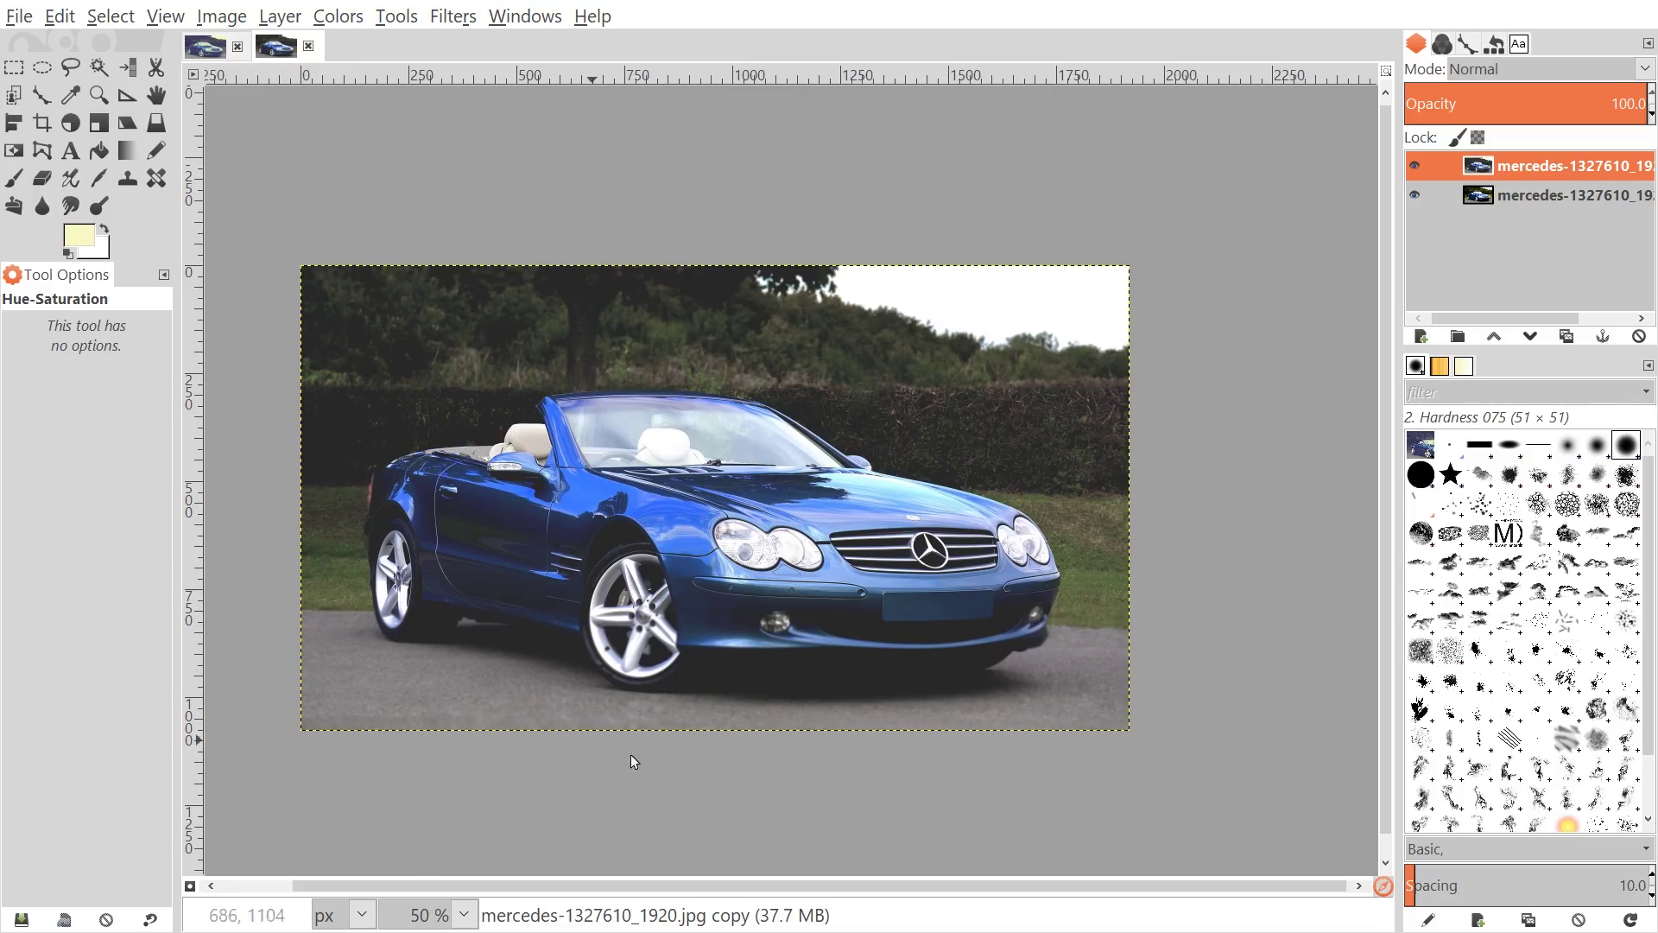
# - Apply Levels to the Blue channel with output black raised to 45 for blue shadows
pyautogui.click(335, 16)
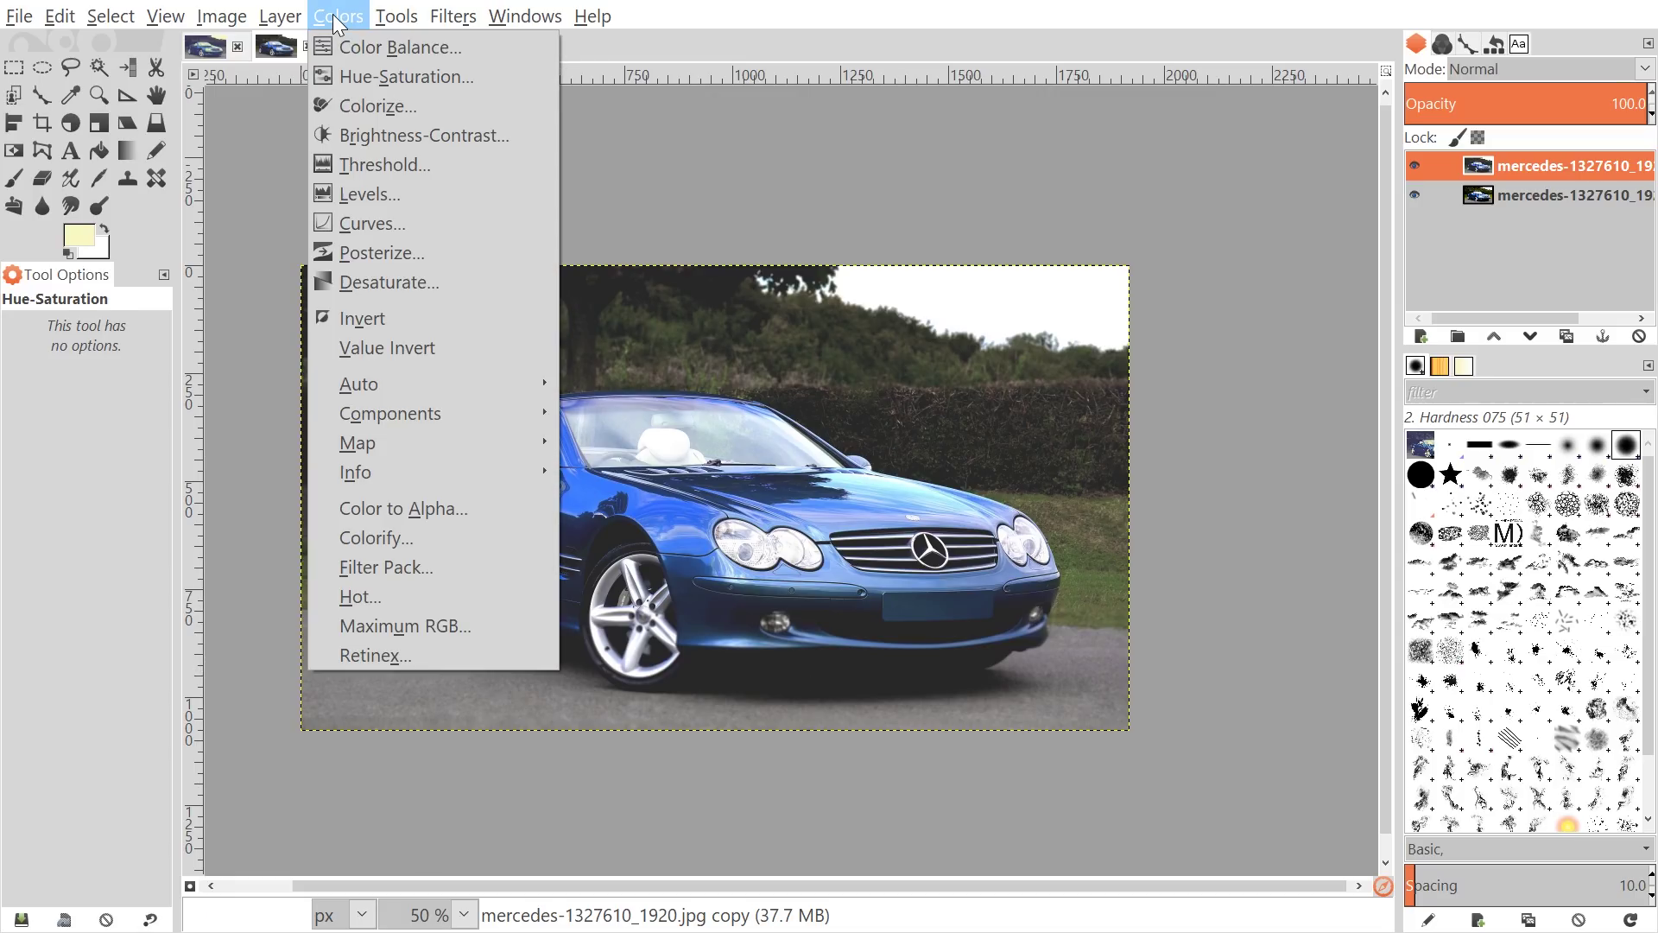
pyautogui.click(391, 192)
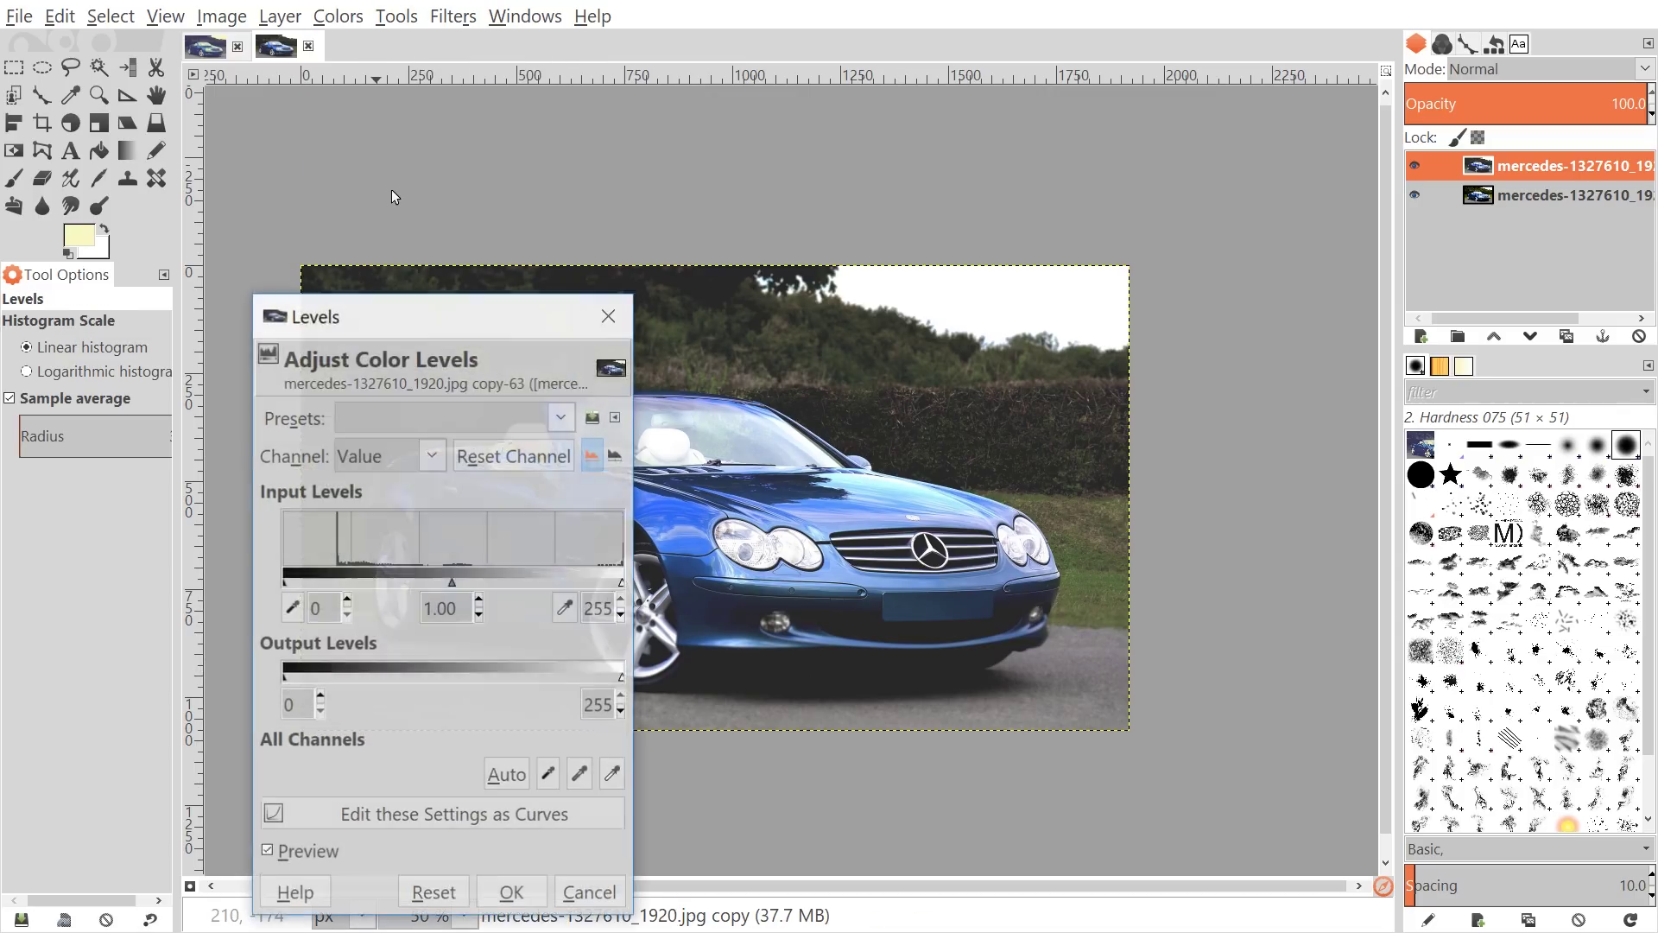
pyautogui.moveTo(474, 314); pyautogui.dragTo(1361, 169)
pyautogui.moveTo(671, 480); pyautogui.dragTo(635, 469)
pyautogui.moveTo(1306, 167); pyautogui.dragTo(1281, 153)
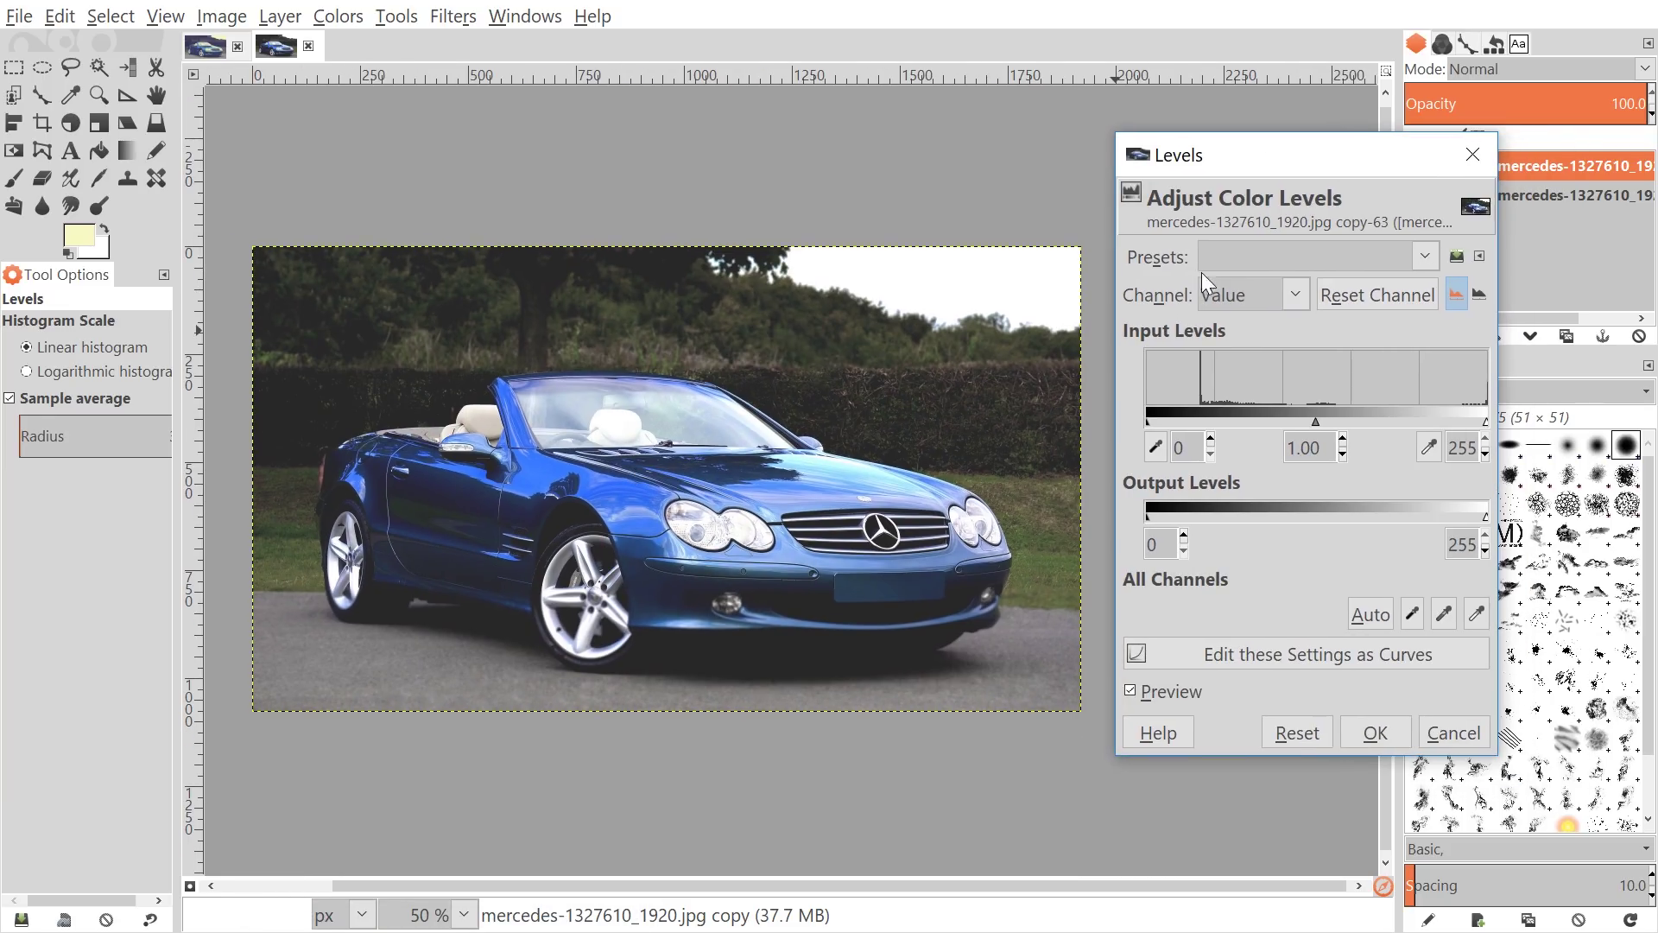
pyautogui.click(1288, 296)
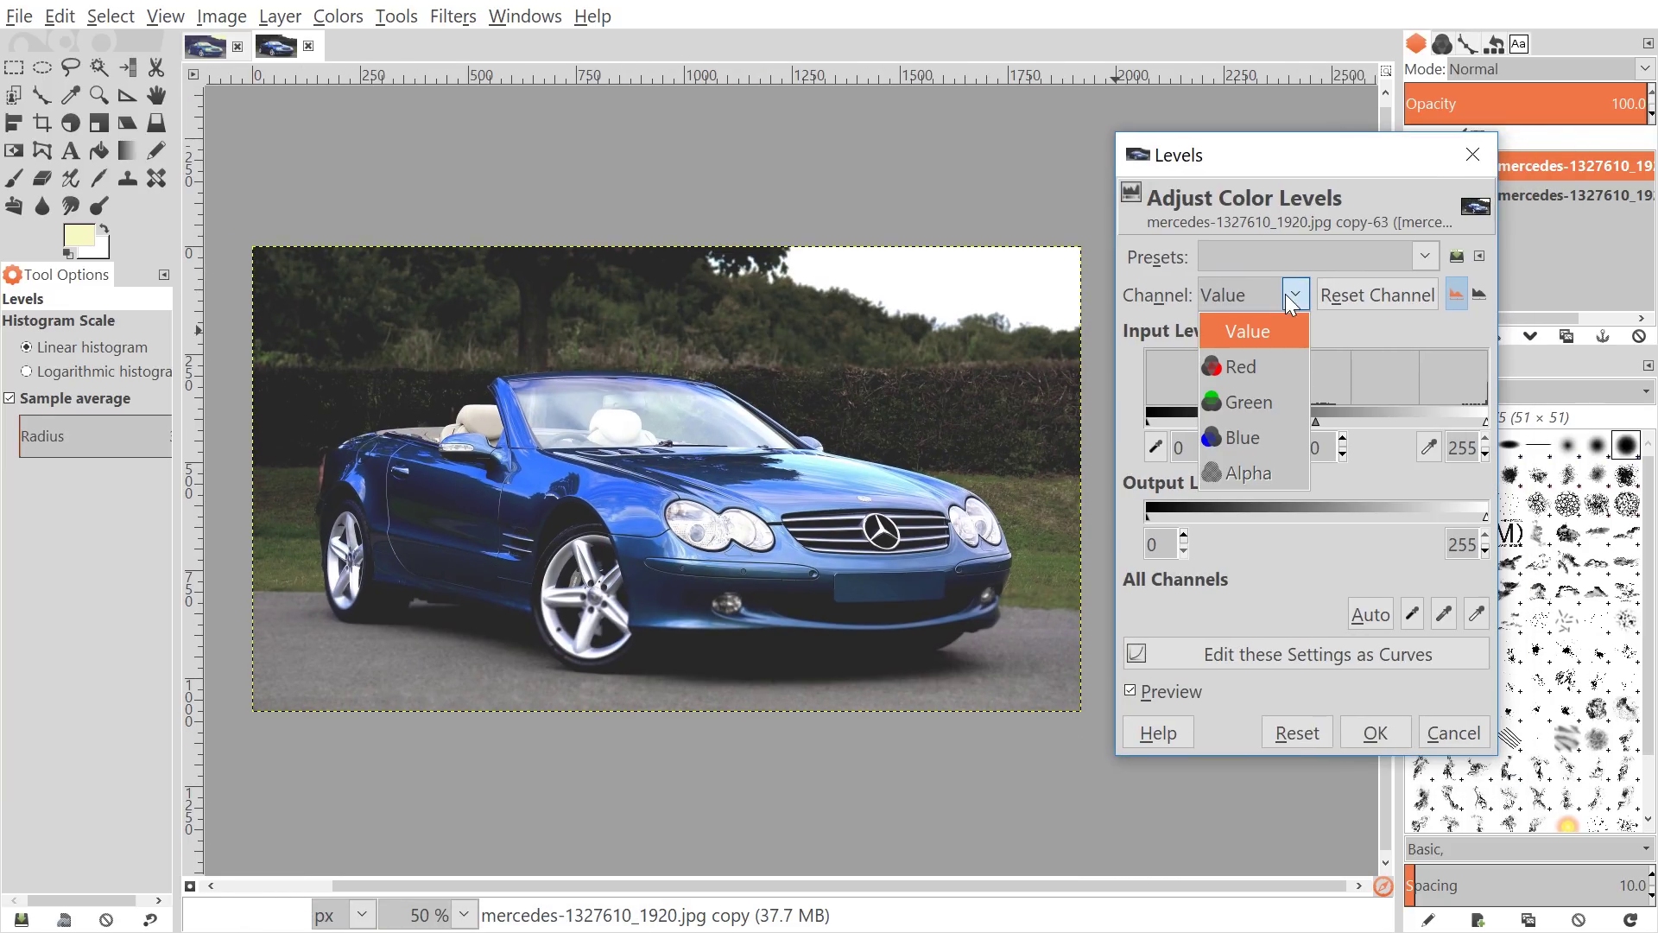
pyautogui.click(1229, 436)
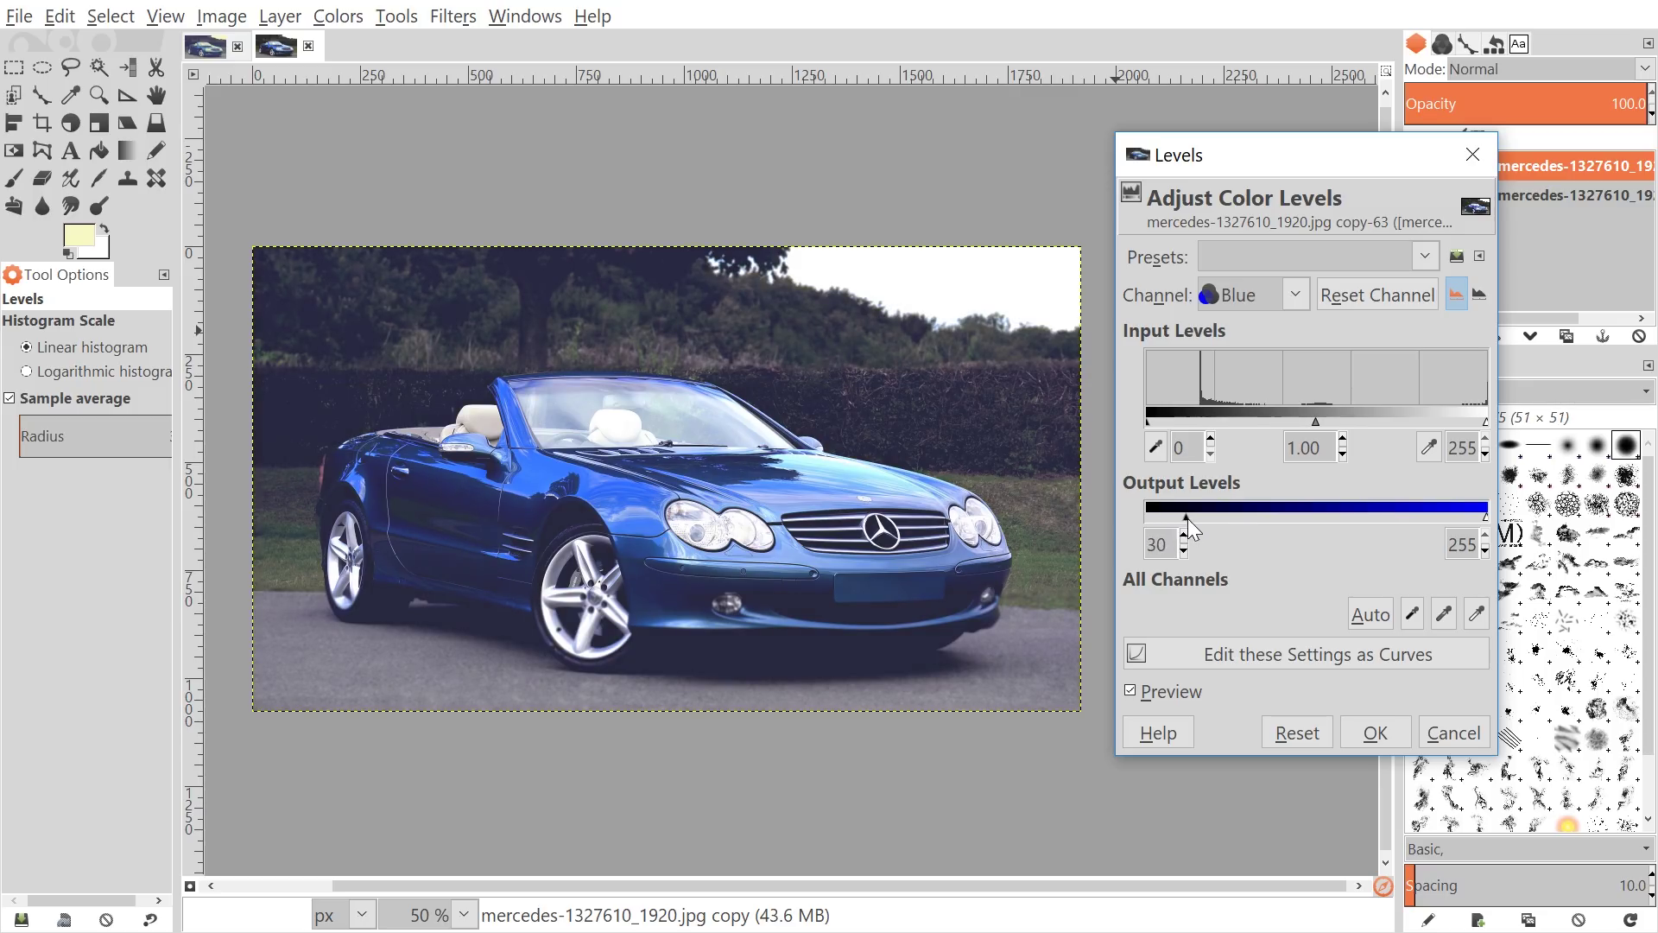
pyautogui.moveTo(1191, 519); pyautogui.dragTo(1208, 520)
pyautogui.moveTo(1209, 515); pyautogui.dragTo(1150, 509)
pyautogui.click(1165, 692)
pyautogui.click(1166, 692)
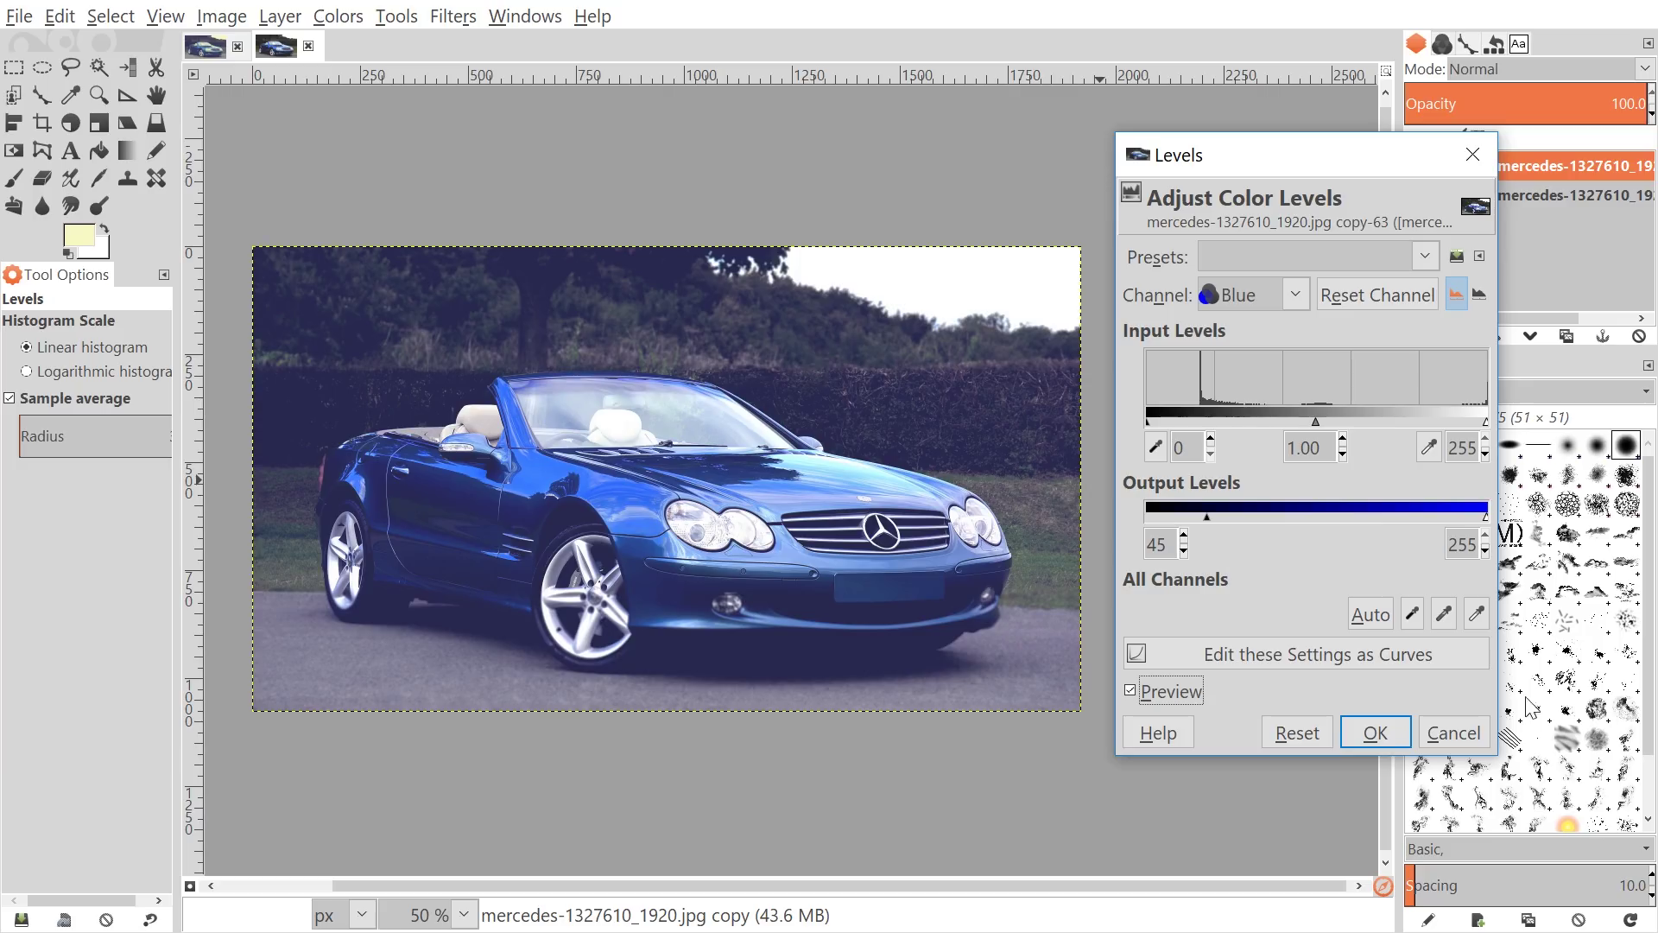
pyautogui.click(1378, 732)
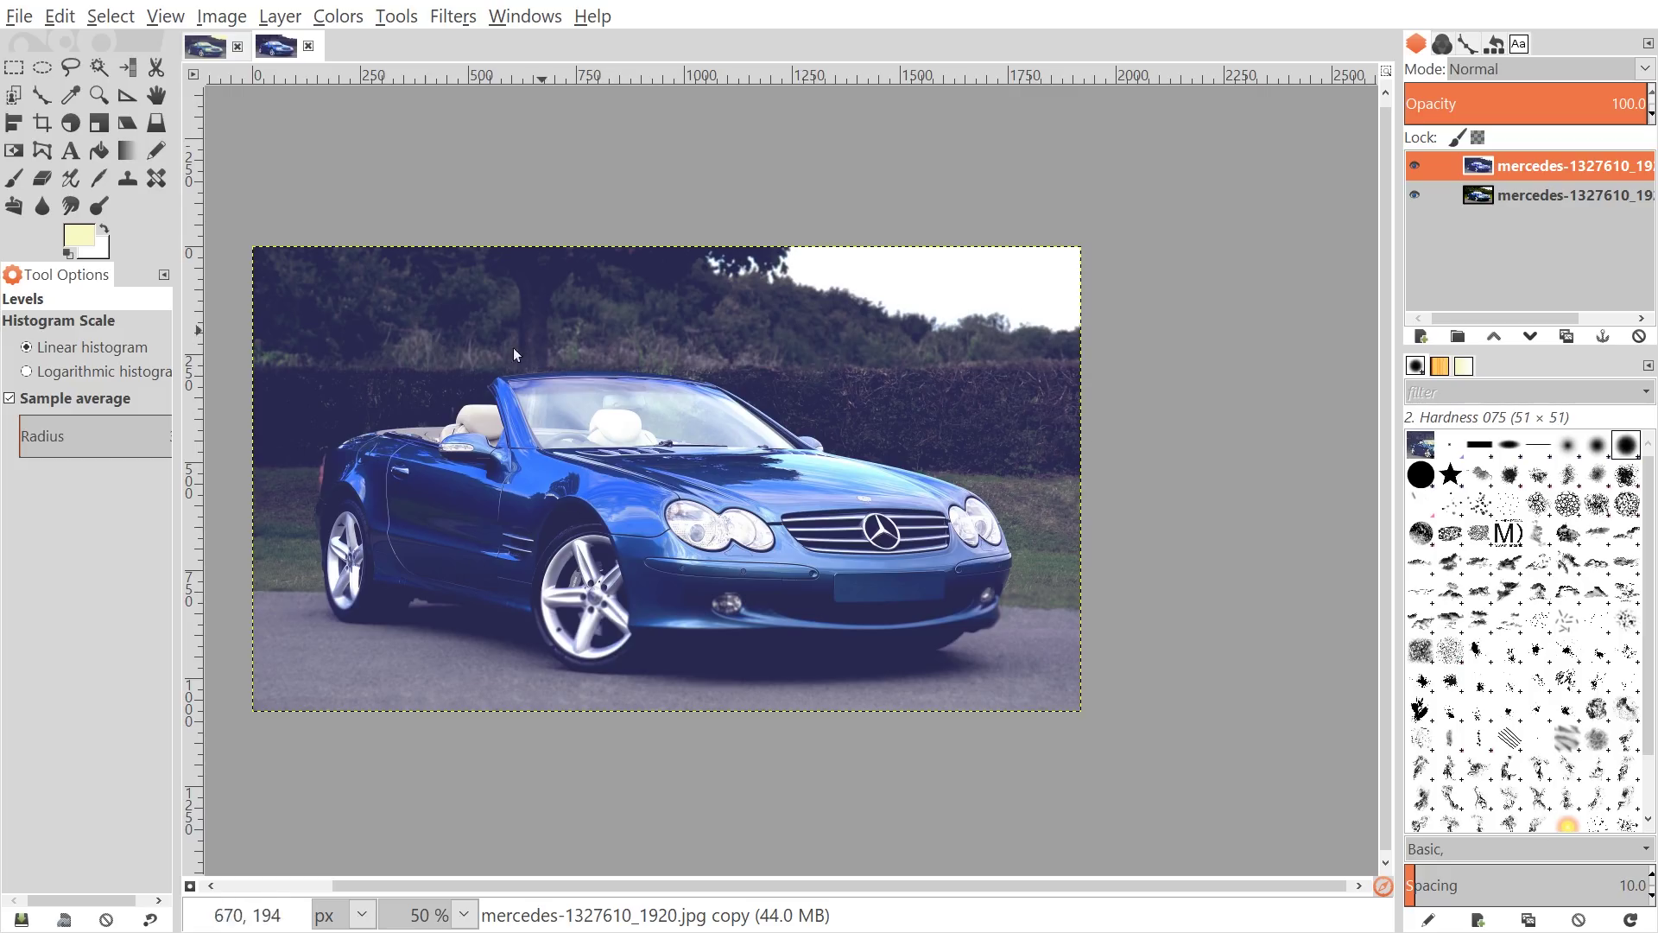
# - Add a new transparent layer and set the foreground colour to pale yellow f9f7c2
pyautogui.click(1422, 337)
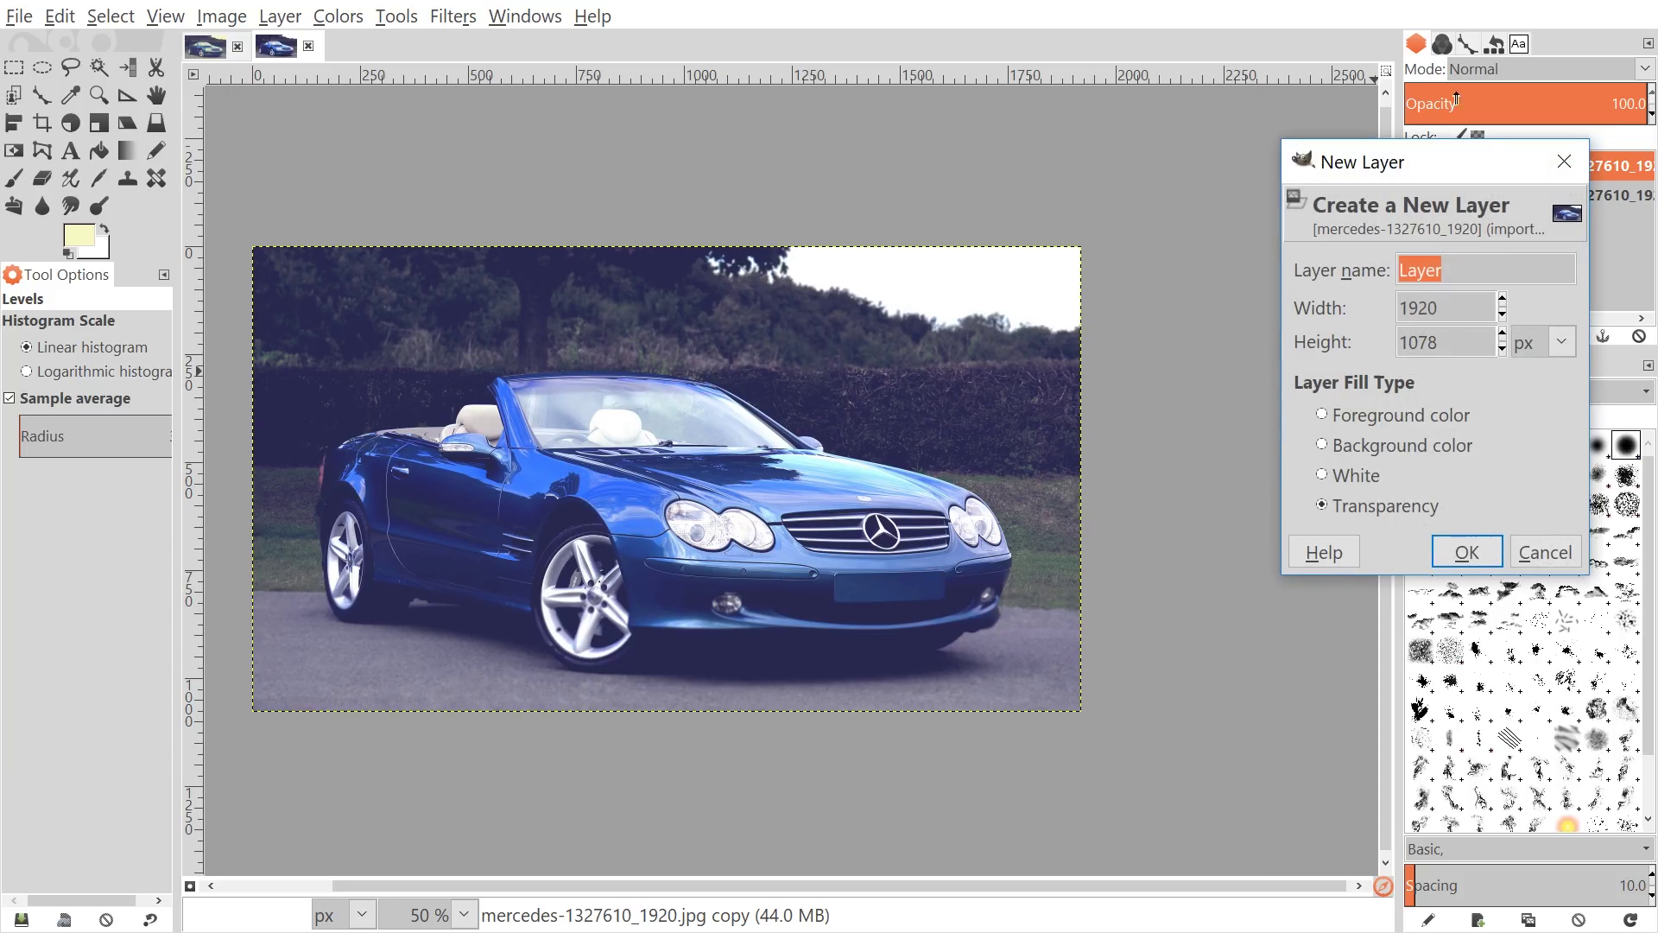
pyautogui.click(1480, 553)
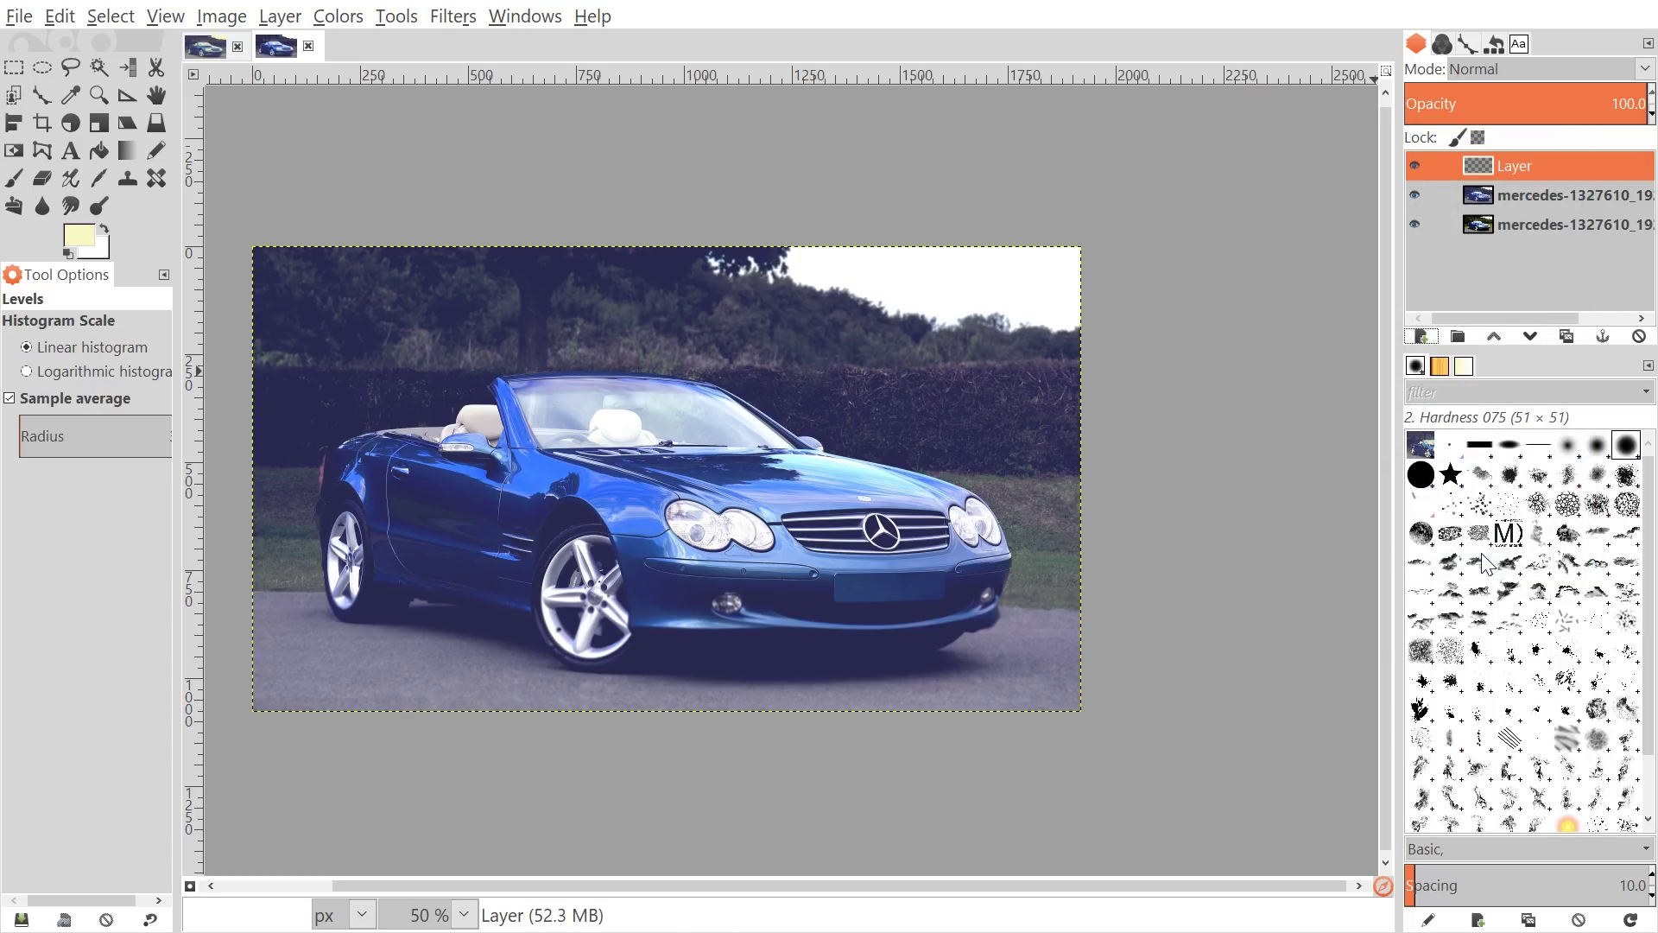
pyautogui.click(87, 245)
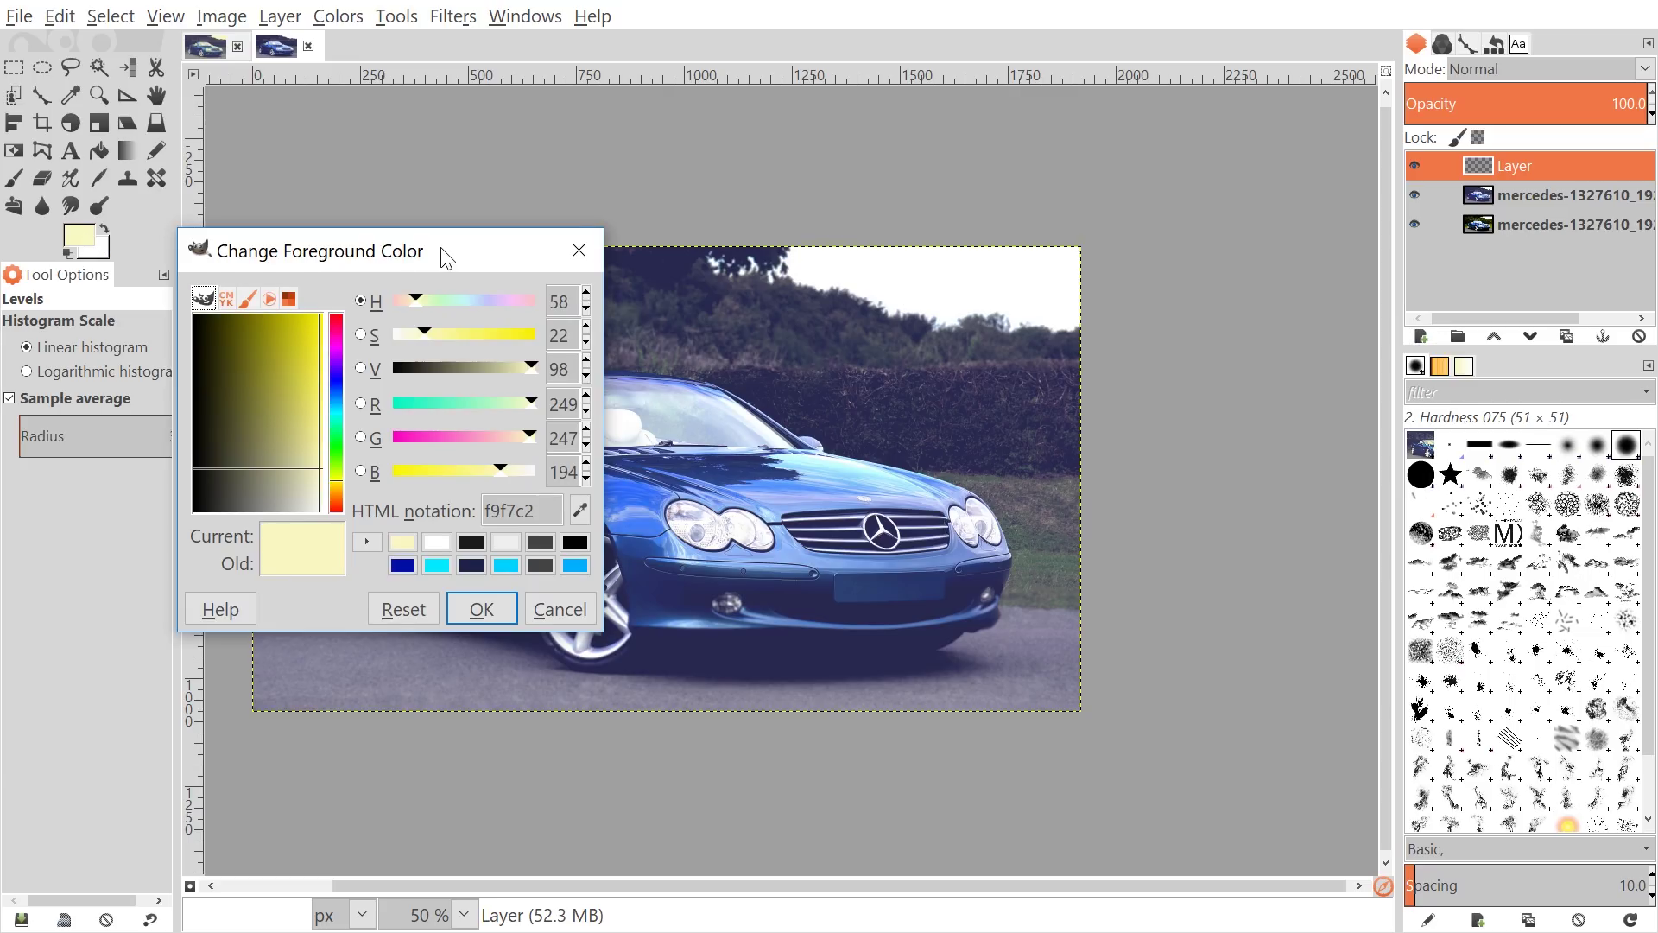
pyautogui.moveTo(444, 256); pyautogui.dragTo(1133, 154)
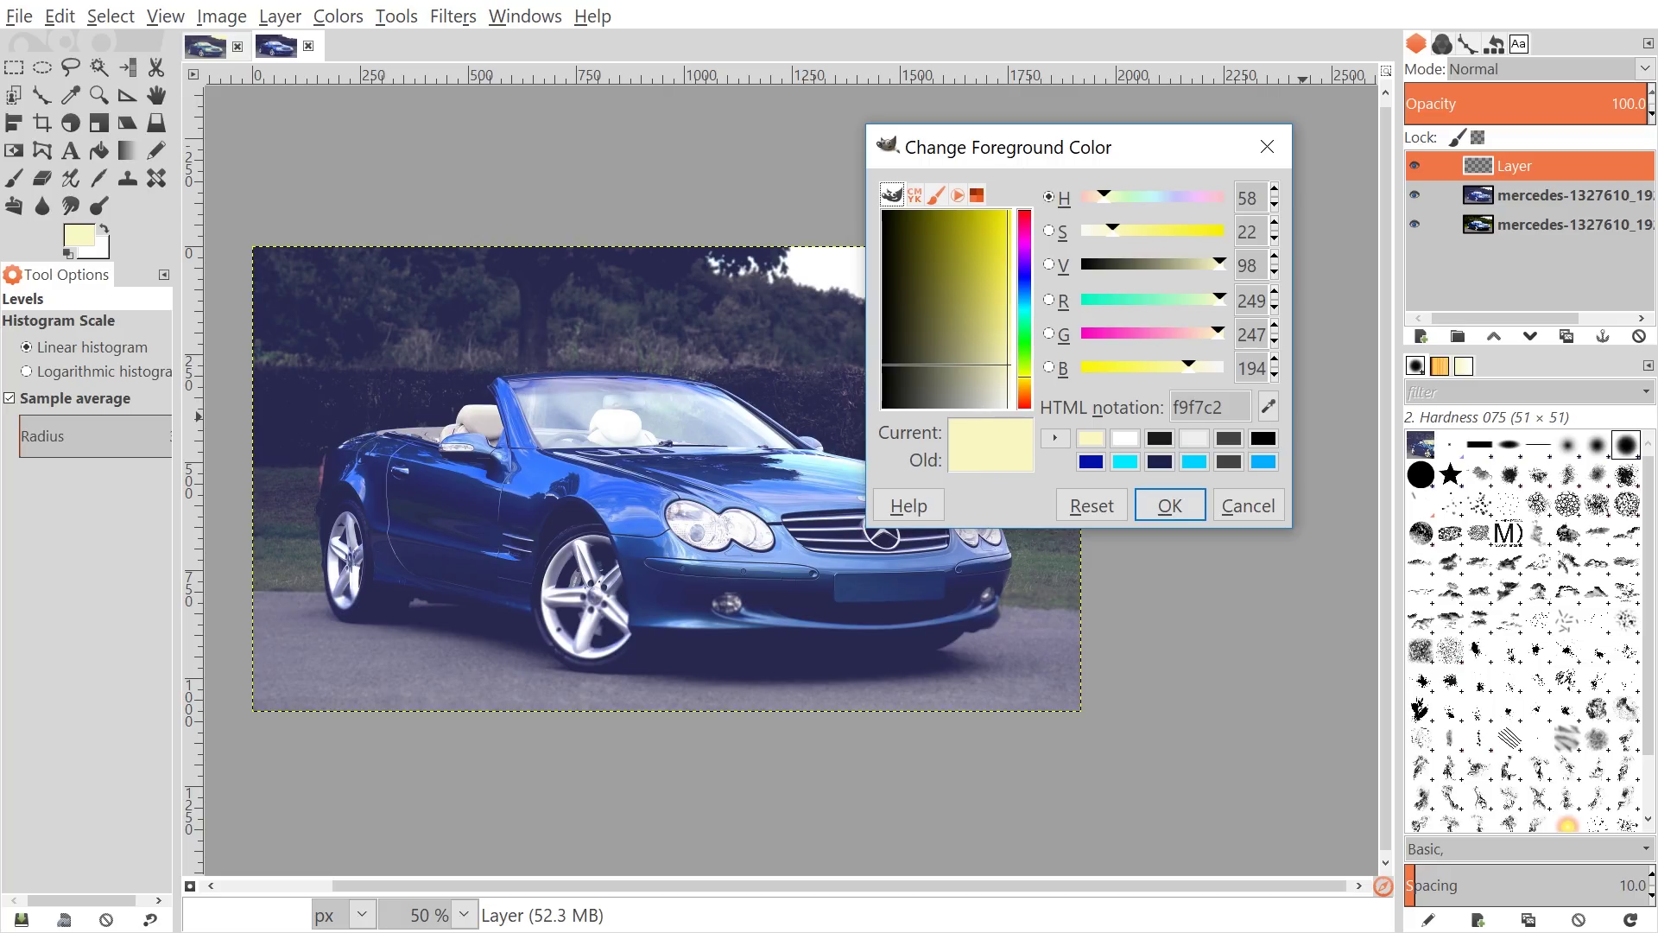
pyautogui.click(1178, 502)
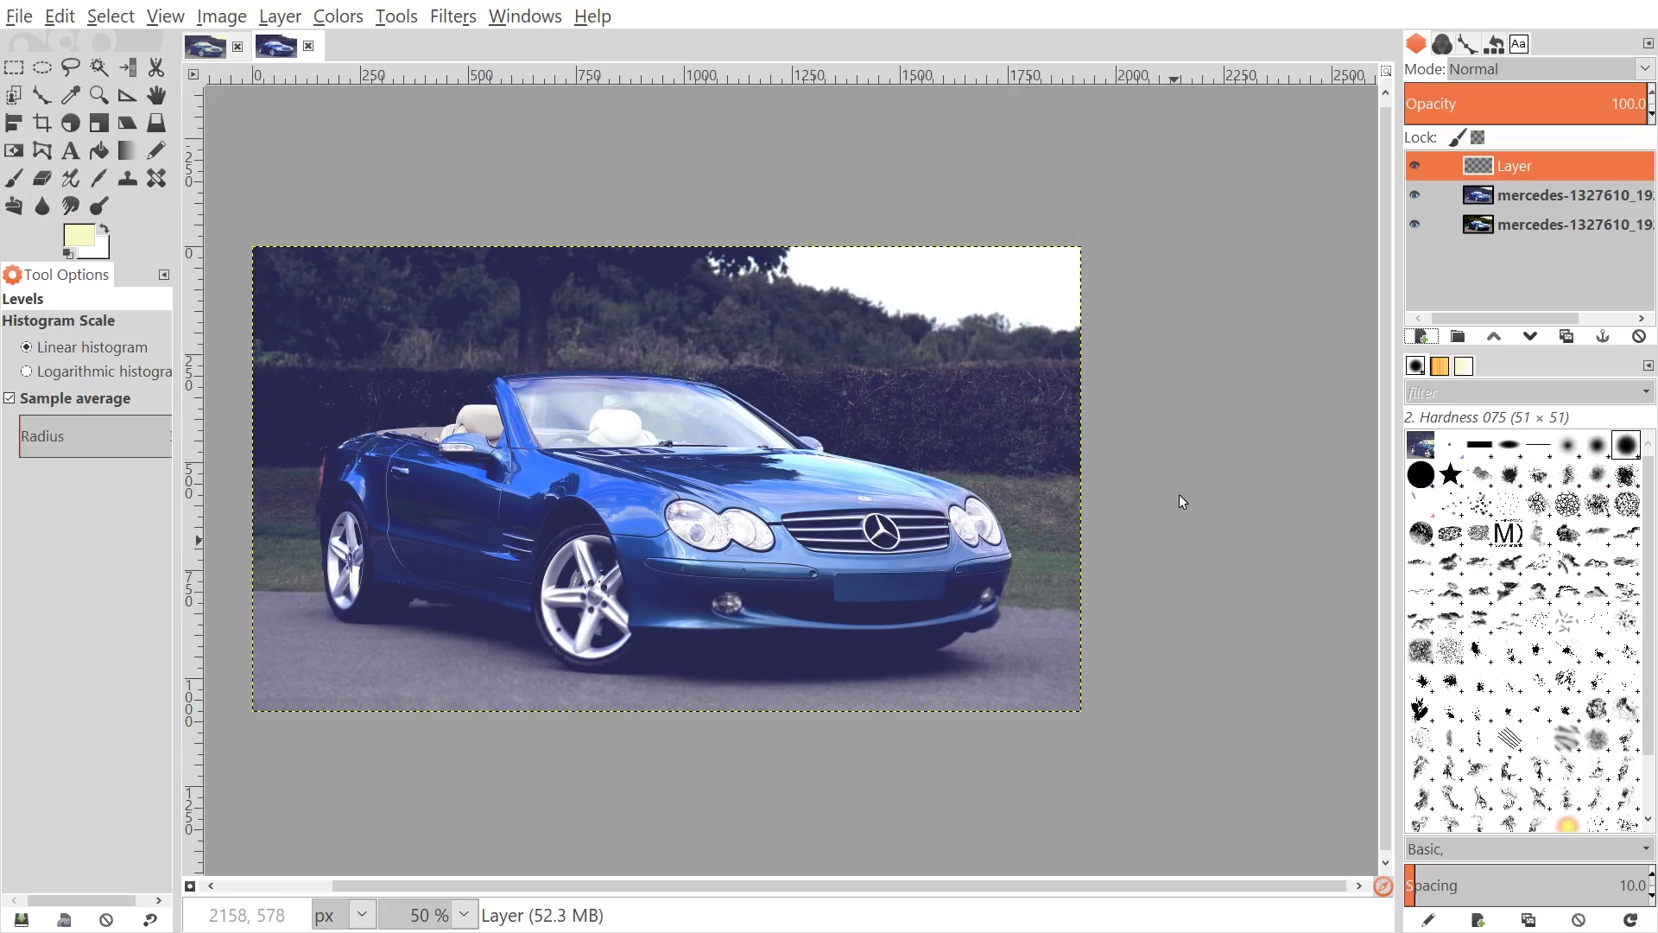
# - Fill the new layer with f9f7c2 and blend it in Multiply mode at about 92% opacity
pyautogui.click(60, 16)
pyautogui.click(176, 412)
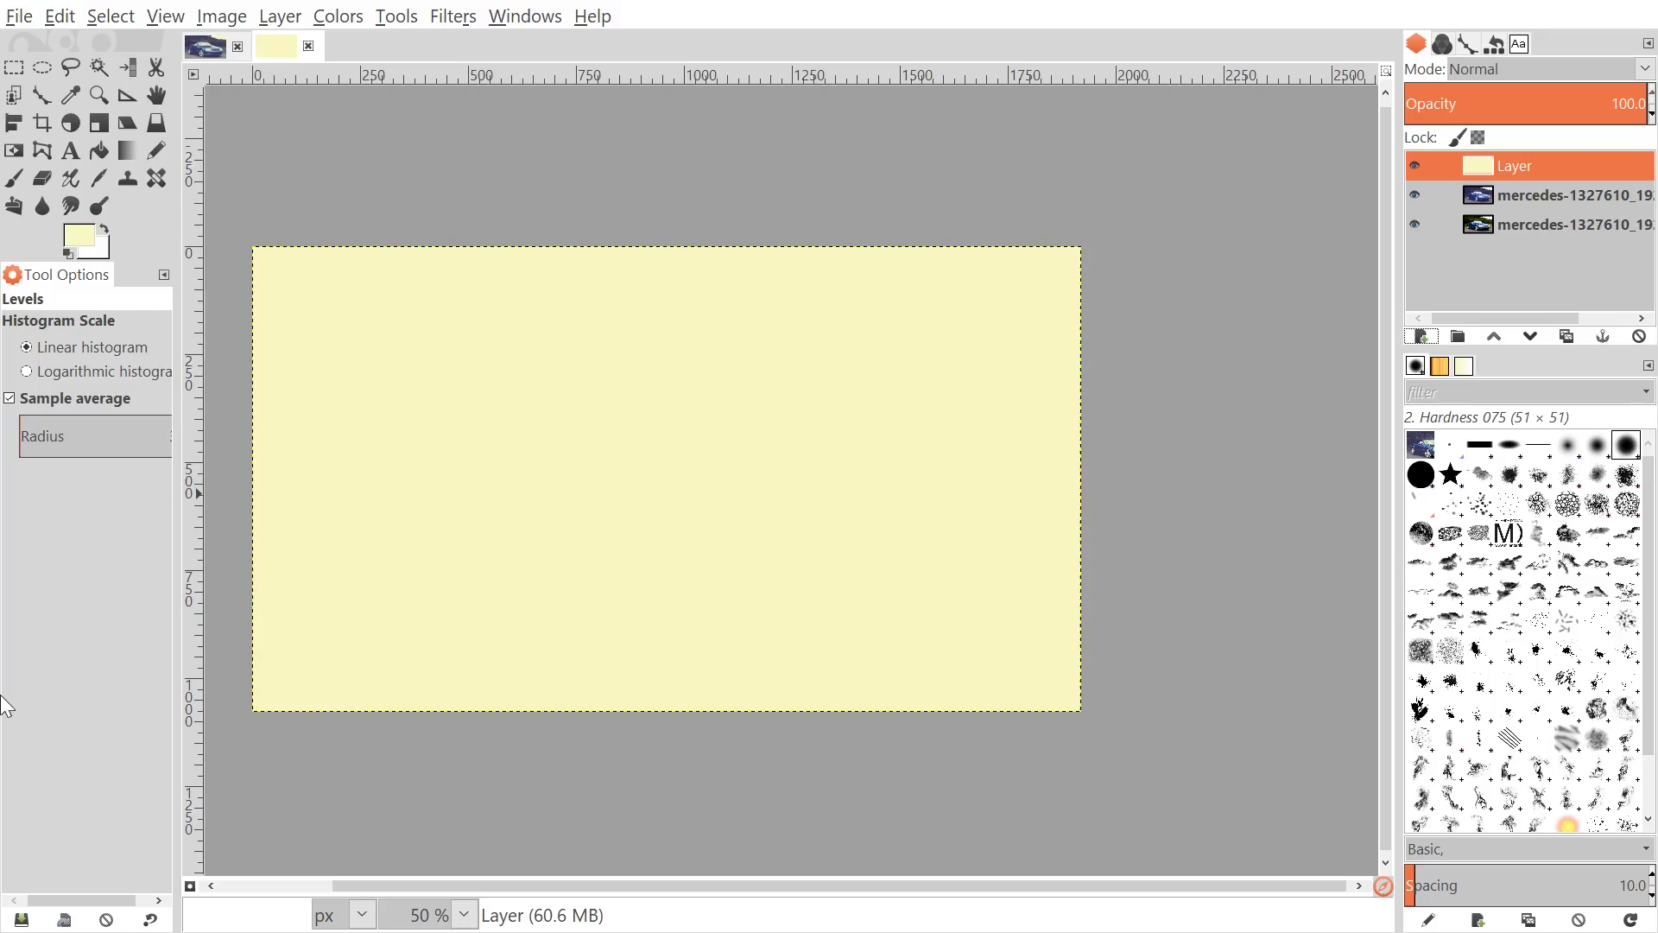
pyautogui.hscroll(-3, 1180, 452)
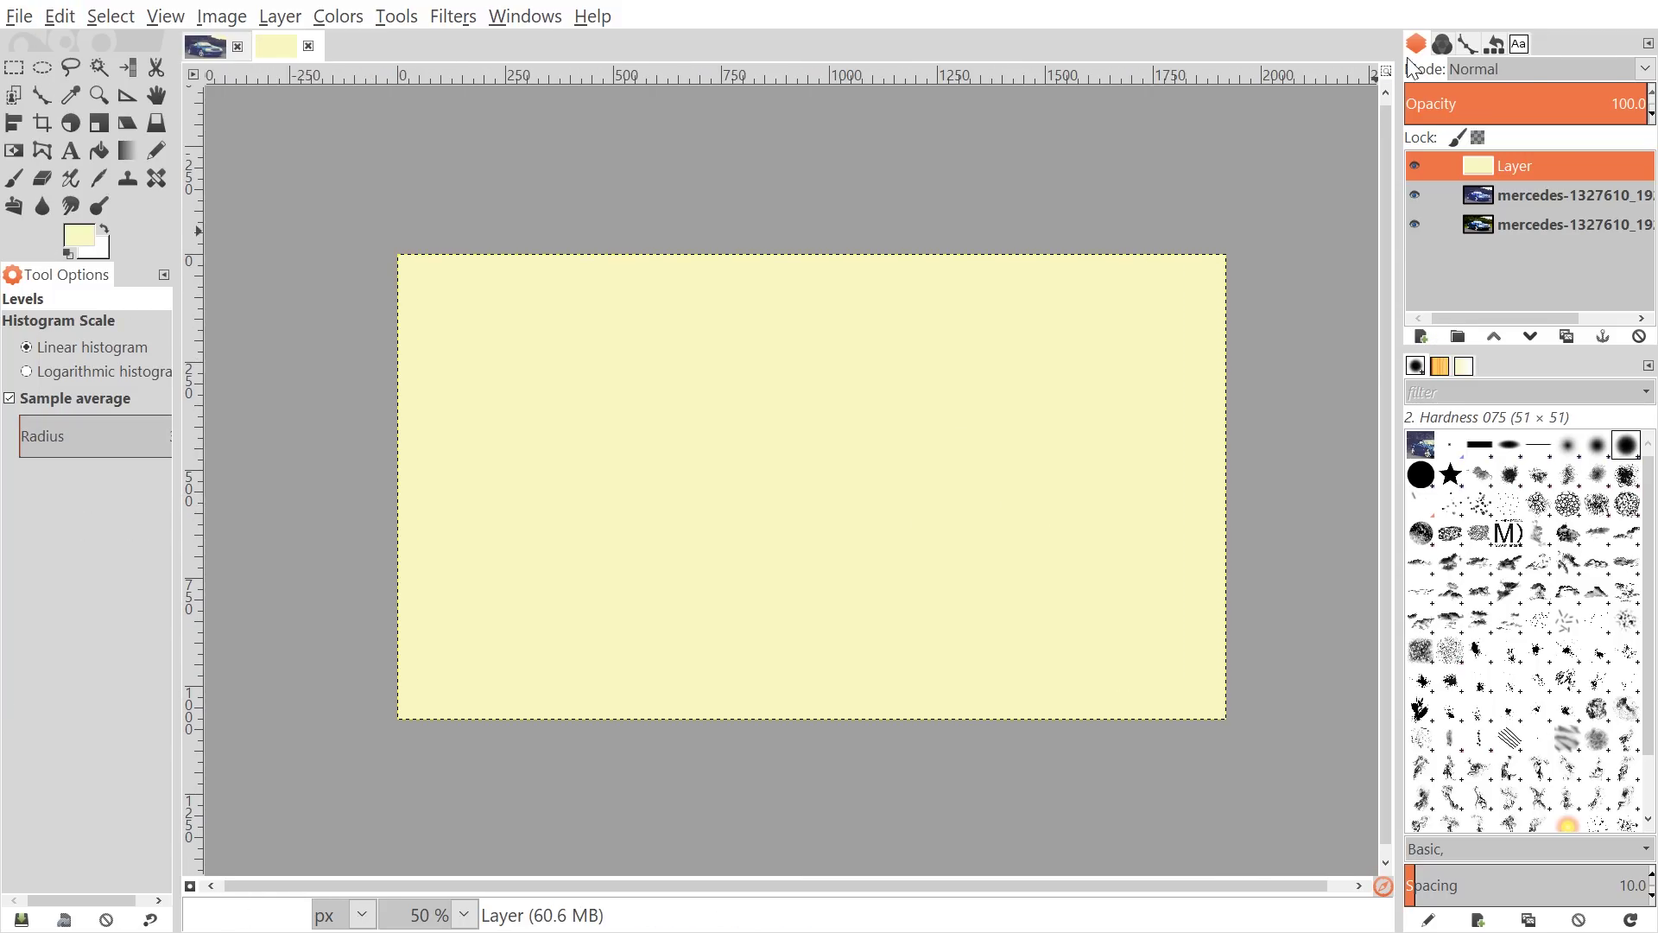
pyautogui.click(1644, 69)
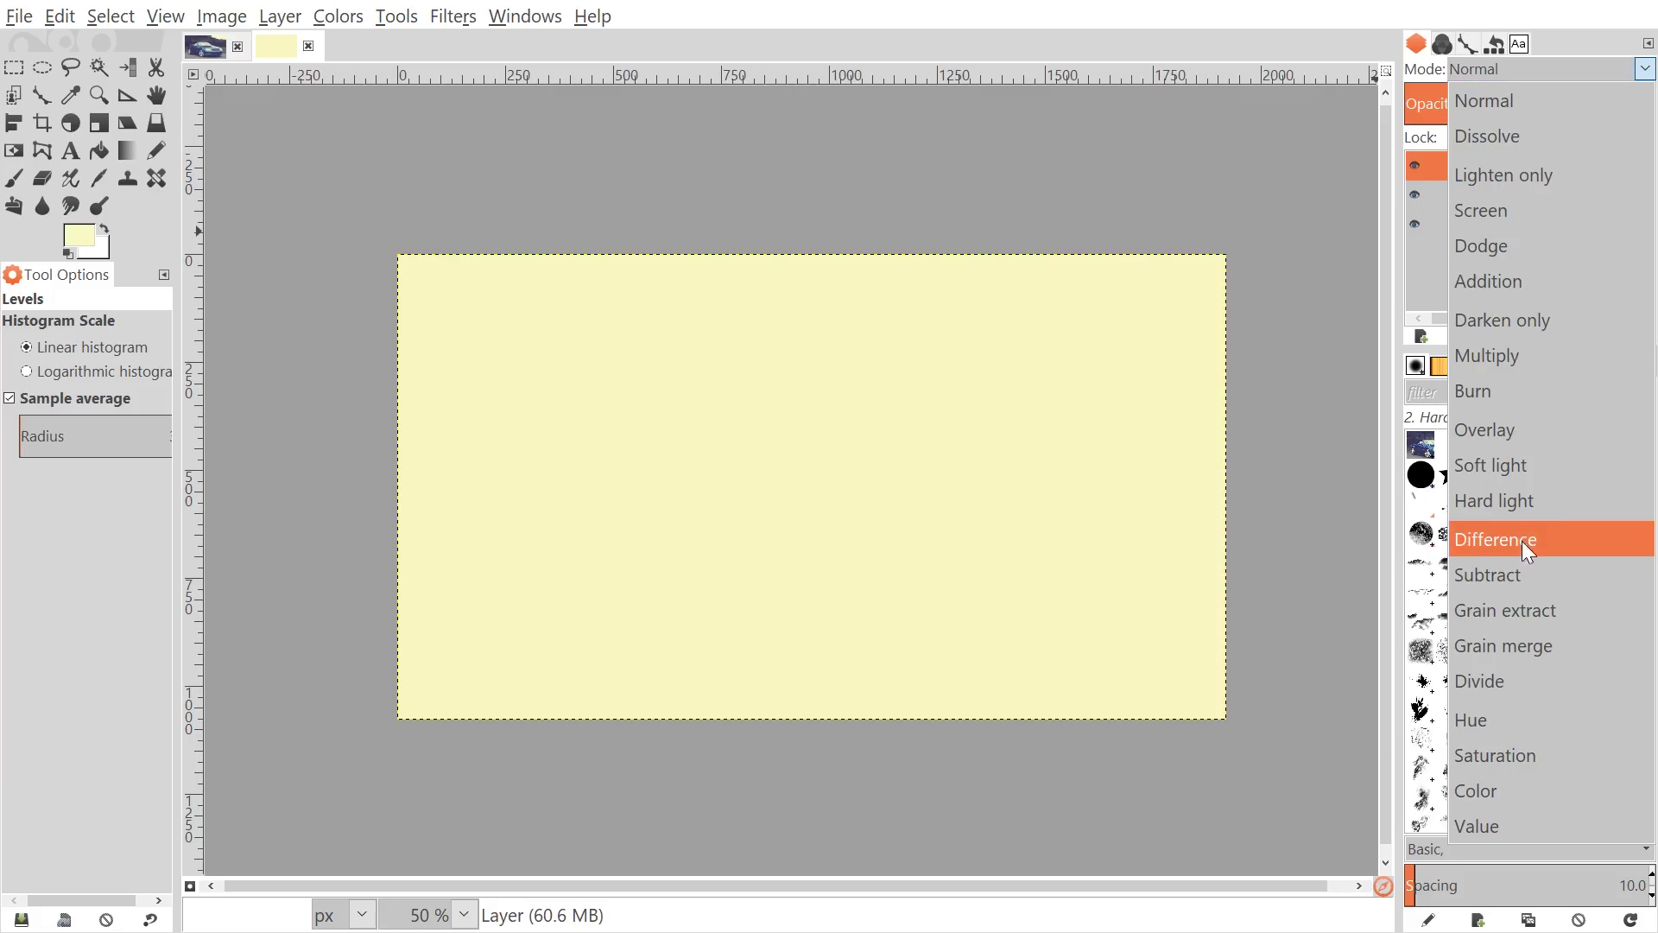
pyautogui.click(1506, 353)
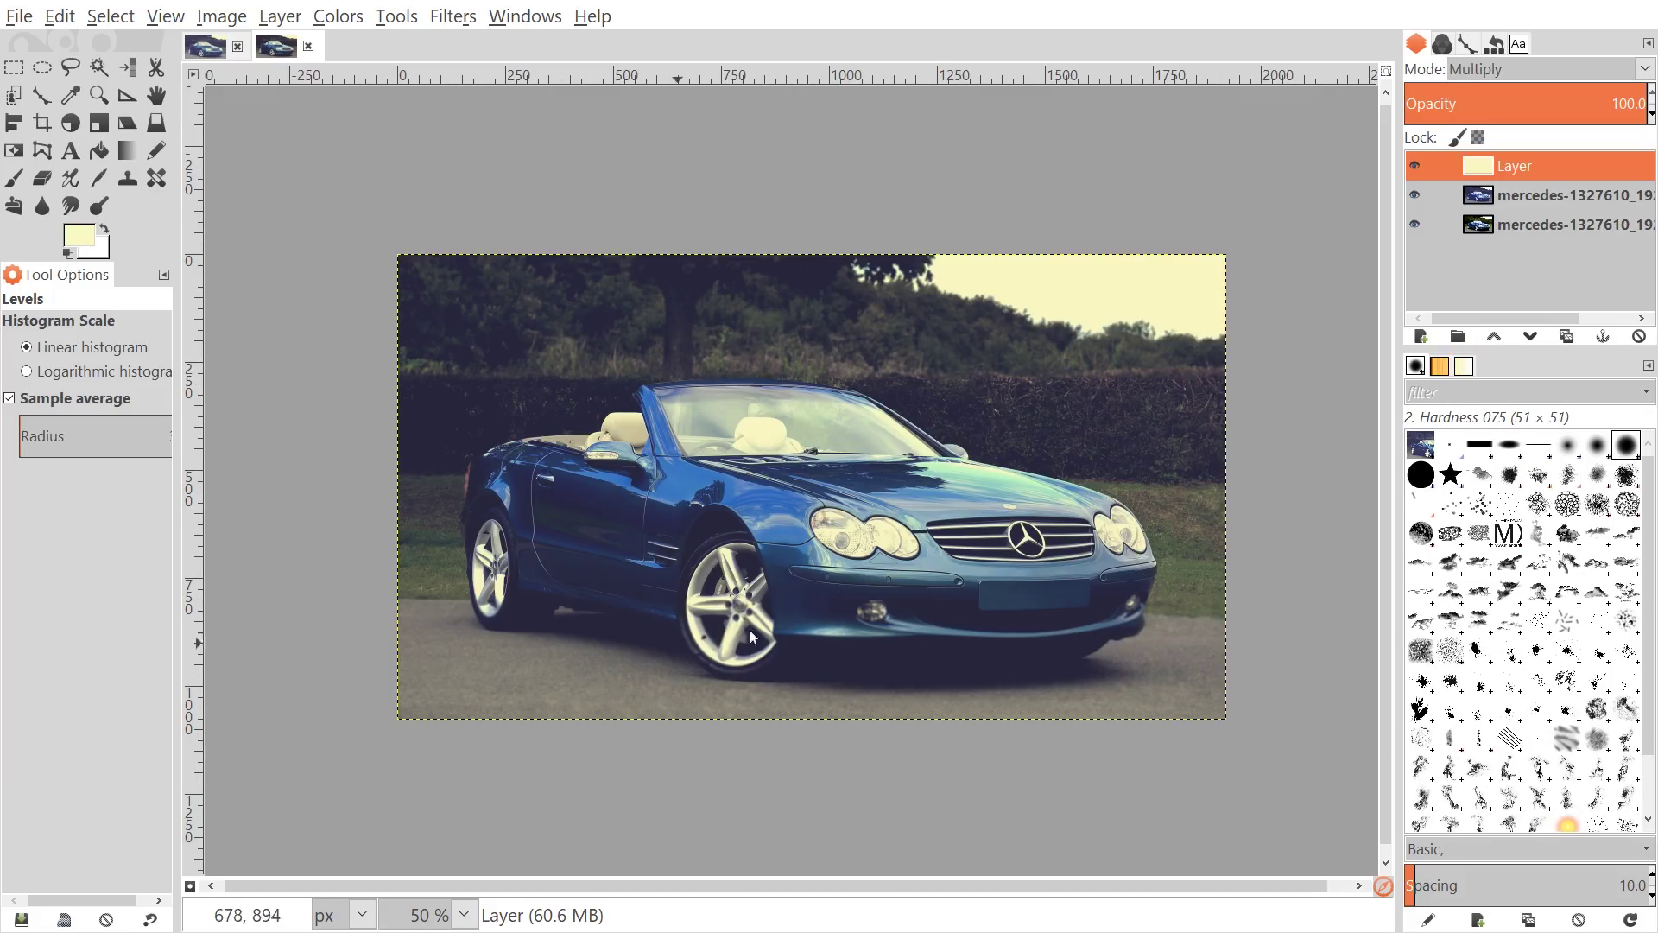
pyautogui.scroll(-1, 750, 631)
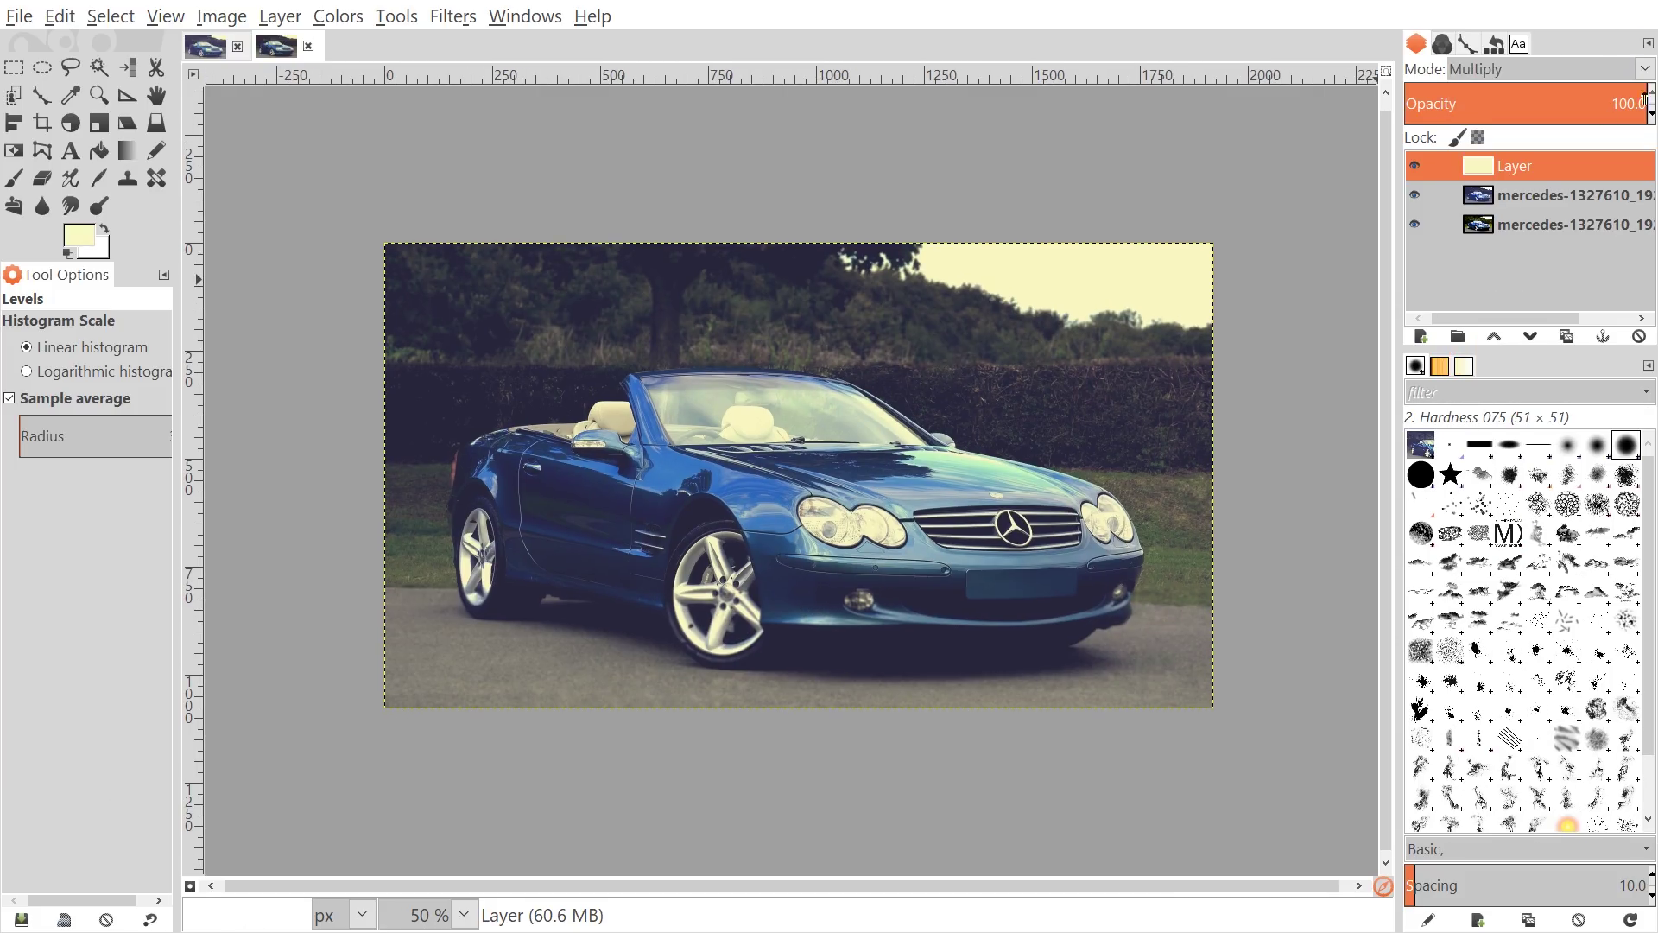
pyautogui.moveTo(1630, 102)
pyautogui.mouseDown()
pyautogui.moveTo(1535, 109)
pyautogui.moveTo(1654, 102)
pyautogui.mouseUp()
pyautogui.click(1628, 97)
# - Drag the original photo layer to the top of the stack and leave it hidden after comparing
pyautogui.click(1574, 226)
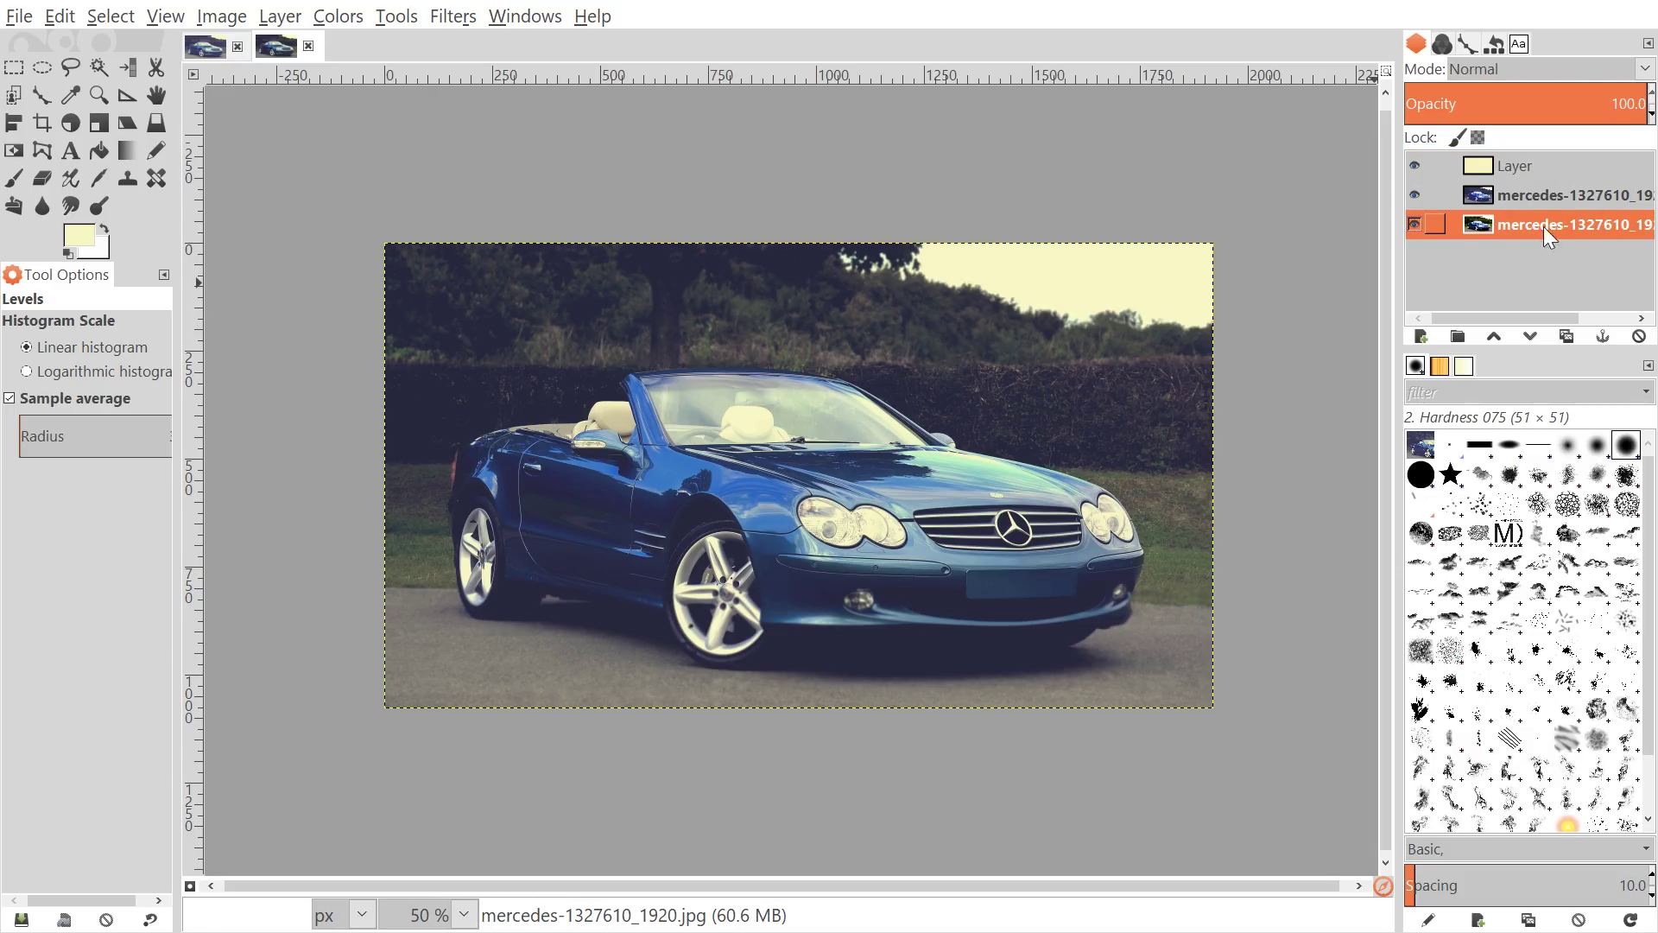
pyautogui.moveTo(1520, 225); pyautogui.dragTo(1536, 153)
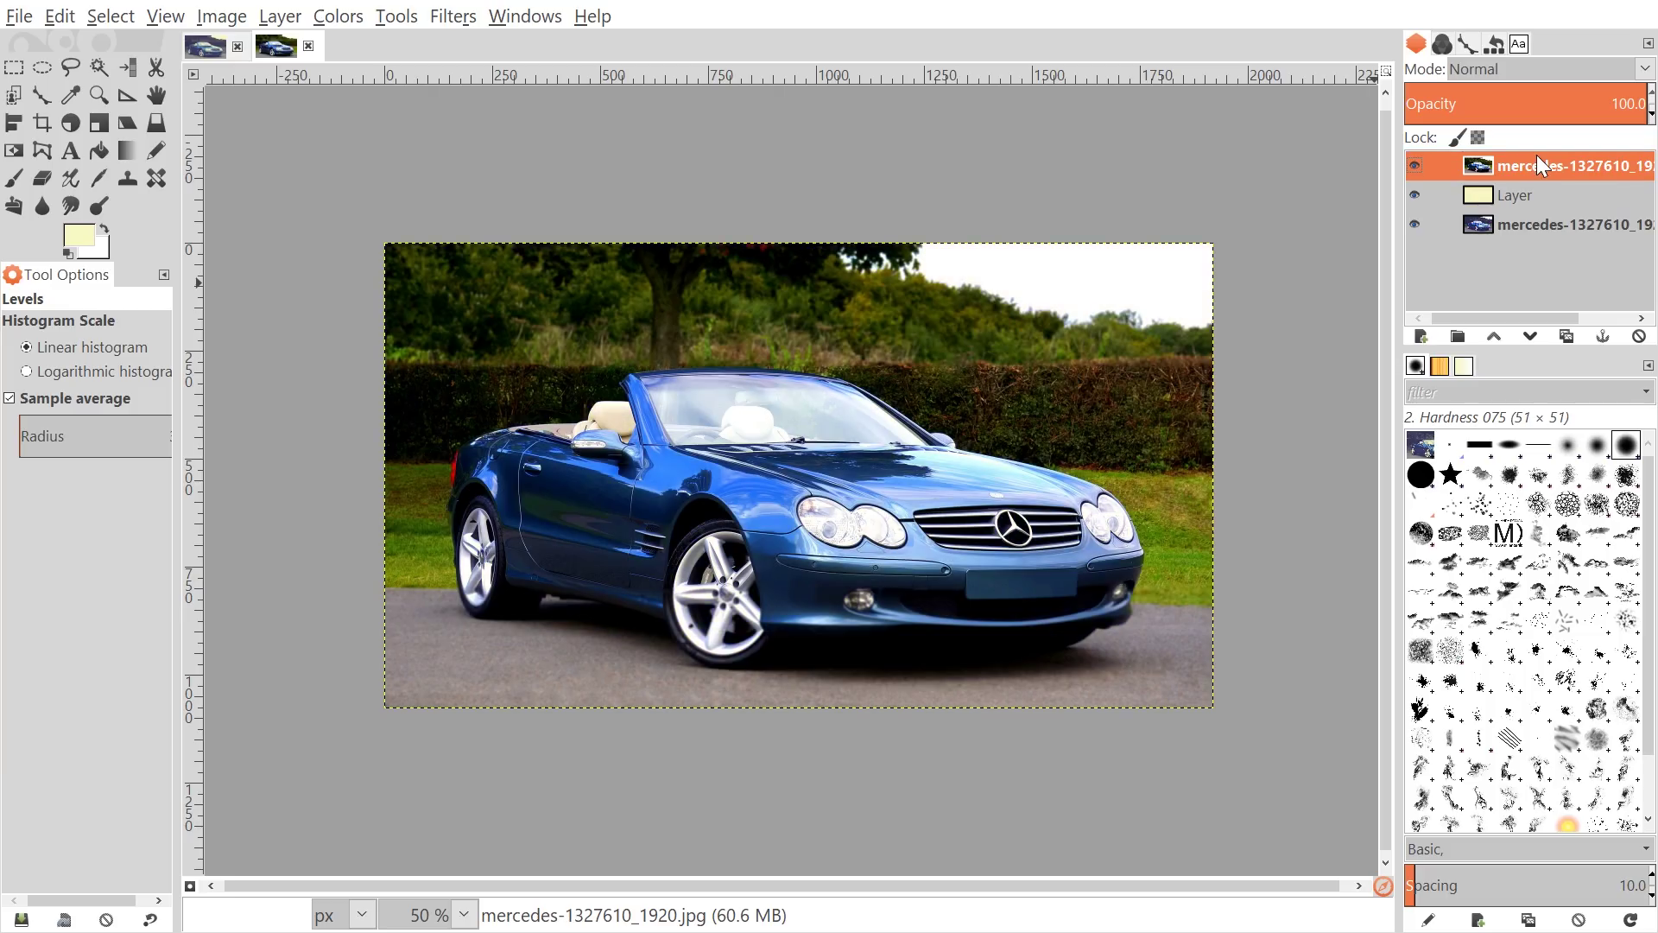
pyautogui.click(1411, 164)
pyautogui.click(1411, 163)
pyautogui.click(1411, 163)
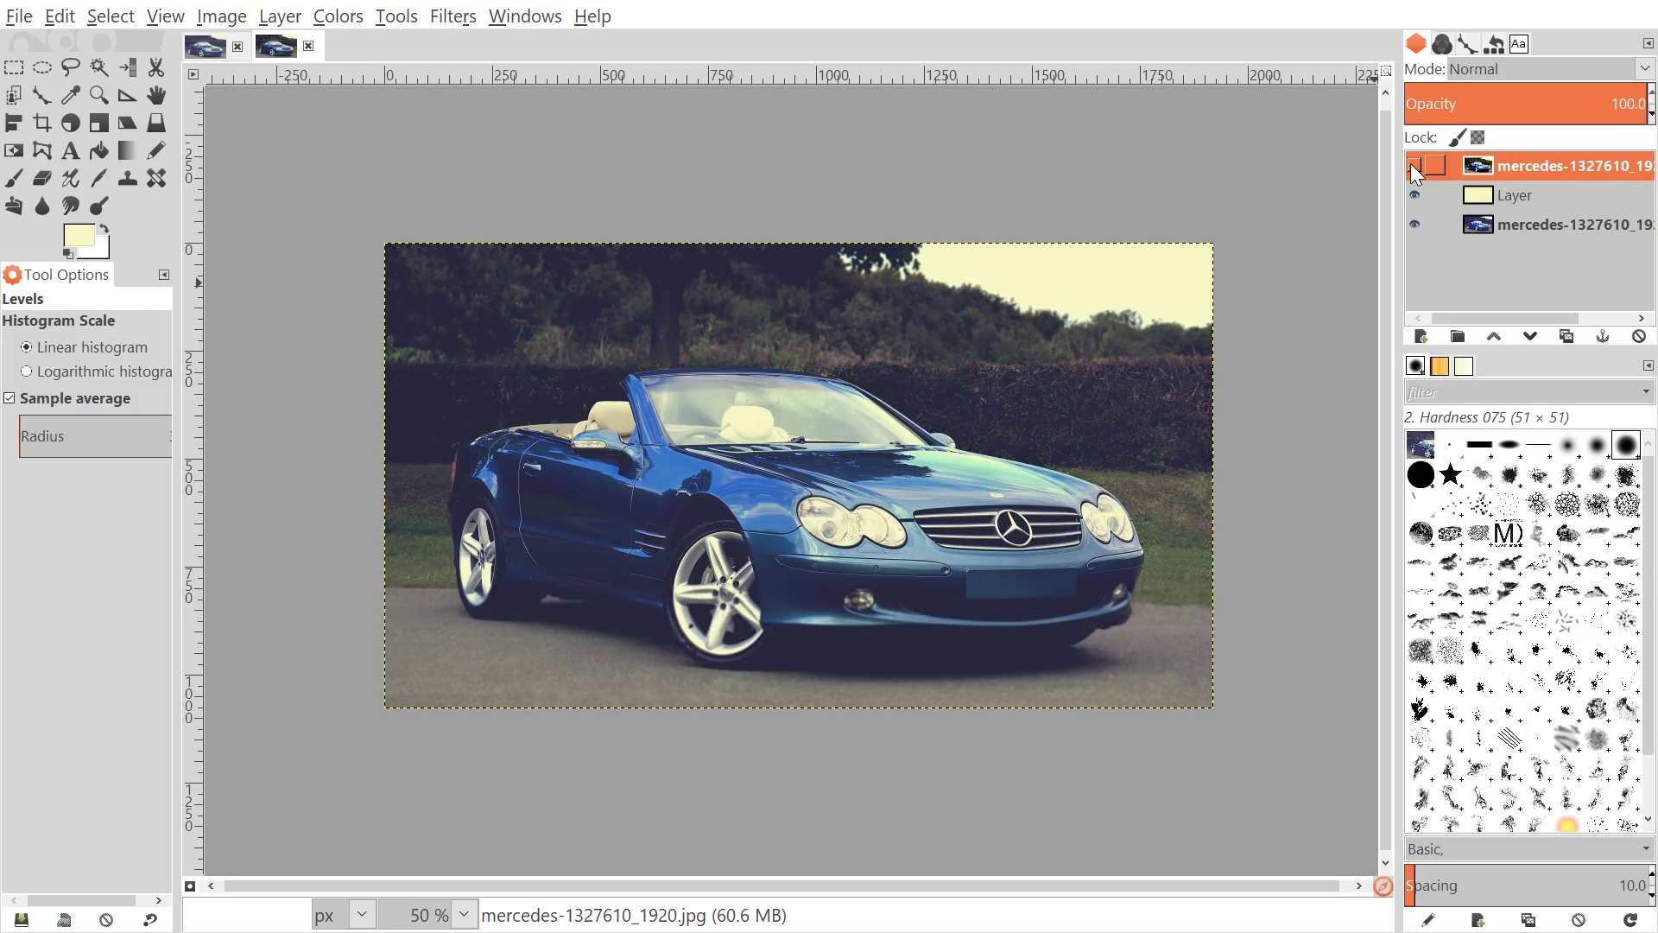
pyautogui.click(1411, 163)
pyautogui.click(1411, 163)
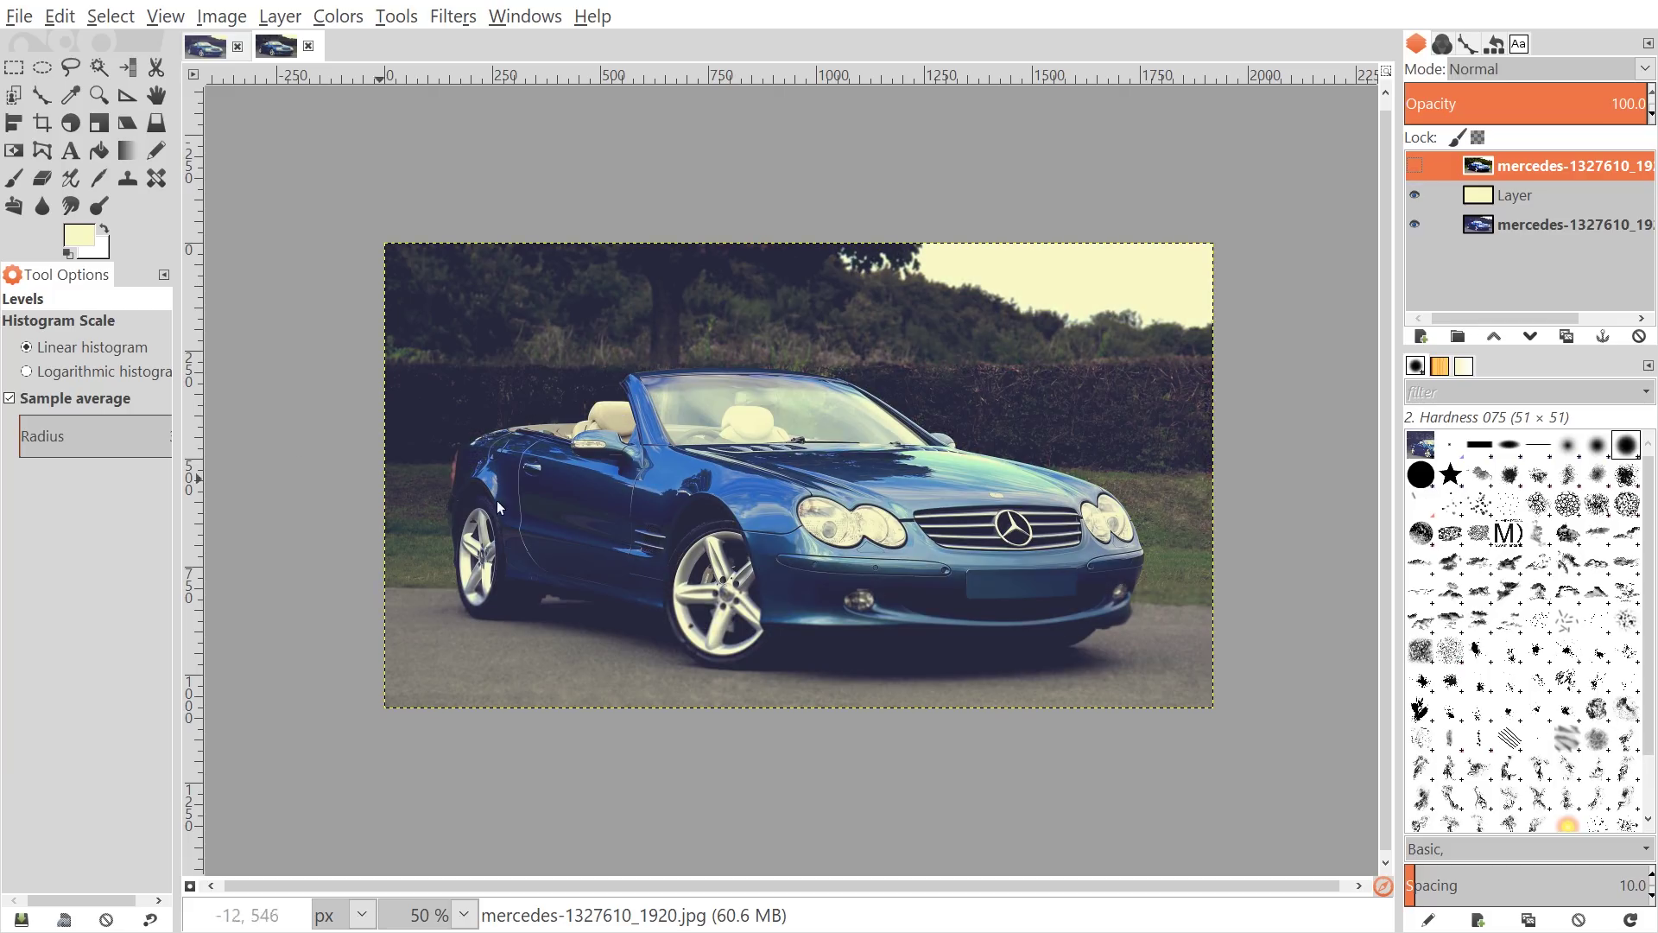